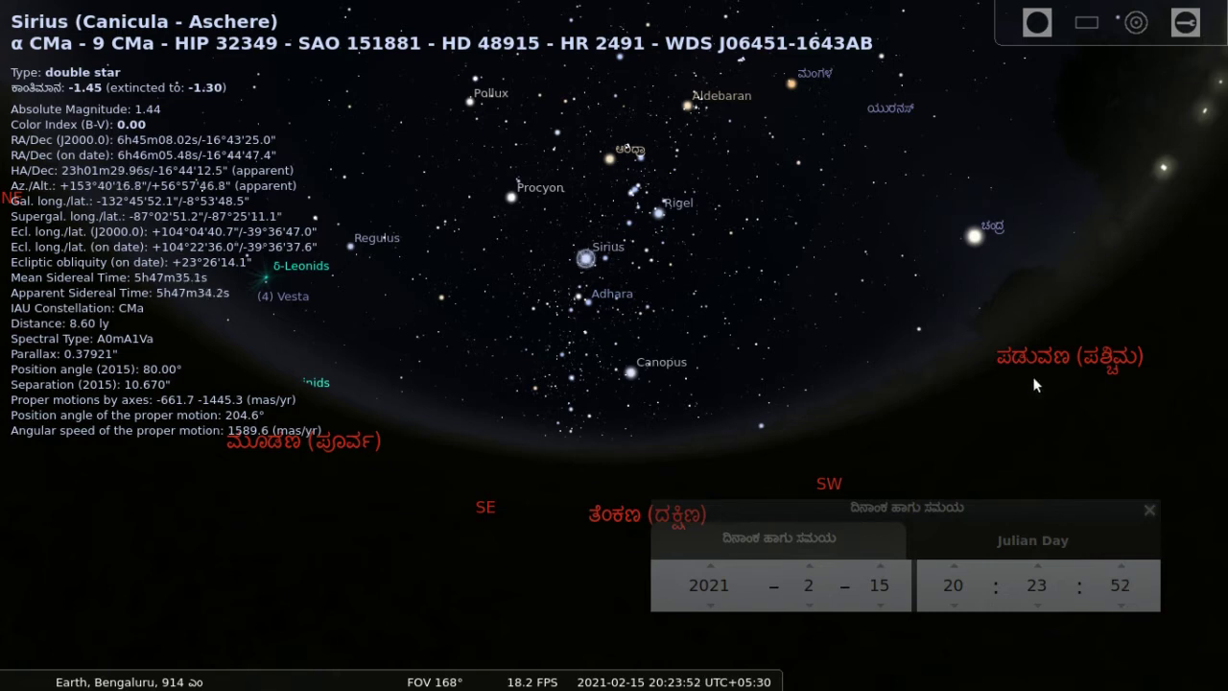
Step: Select the star α Scl, low above the southwestern horizon, to read its data
click(804, 288)
click(866, 362)
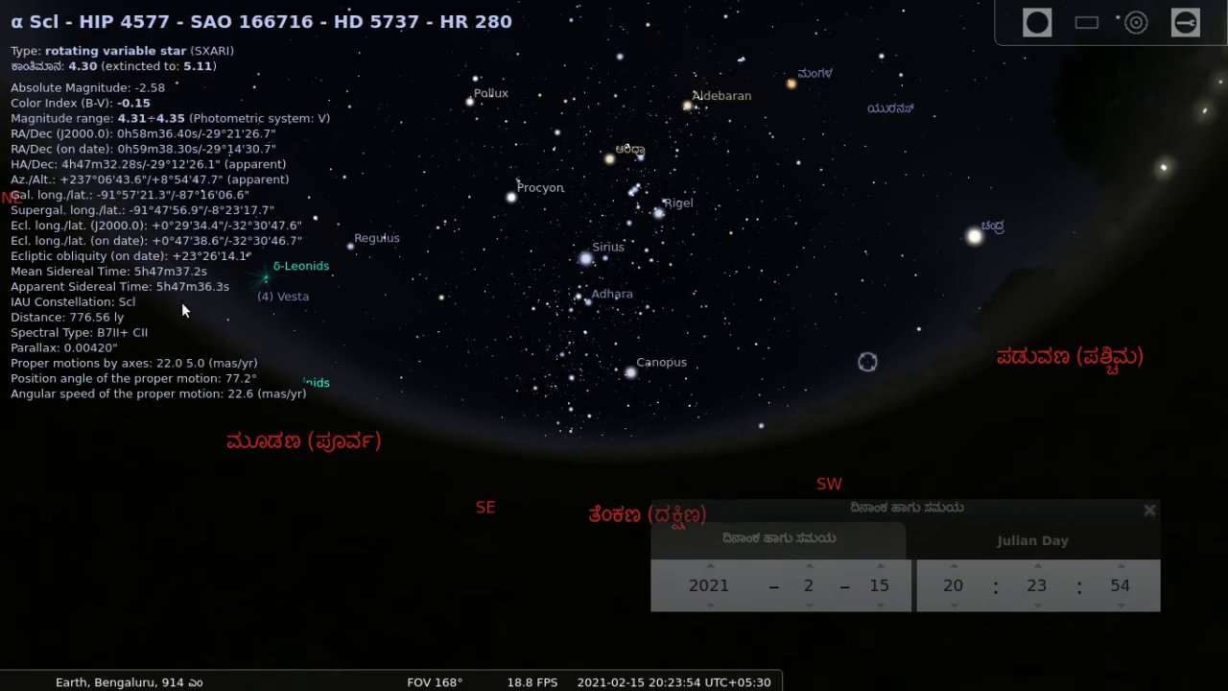
mouse_move(14, 307)
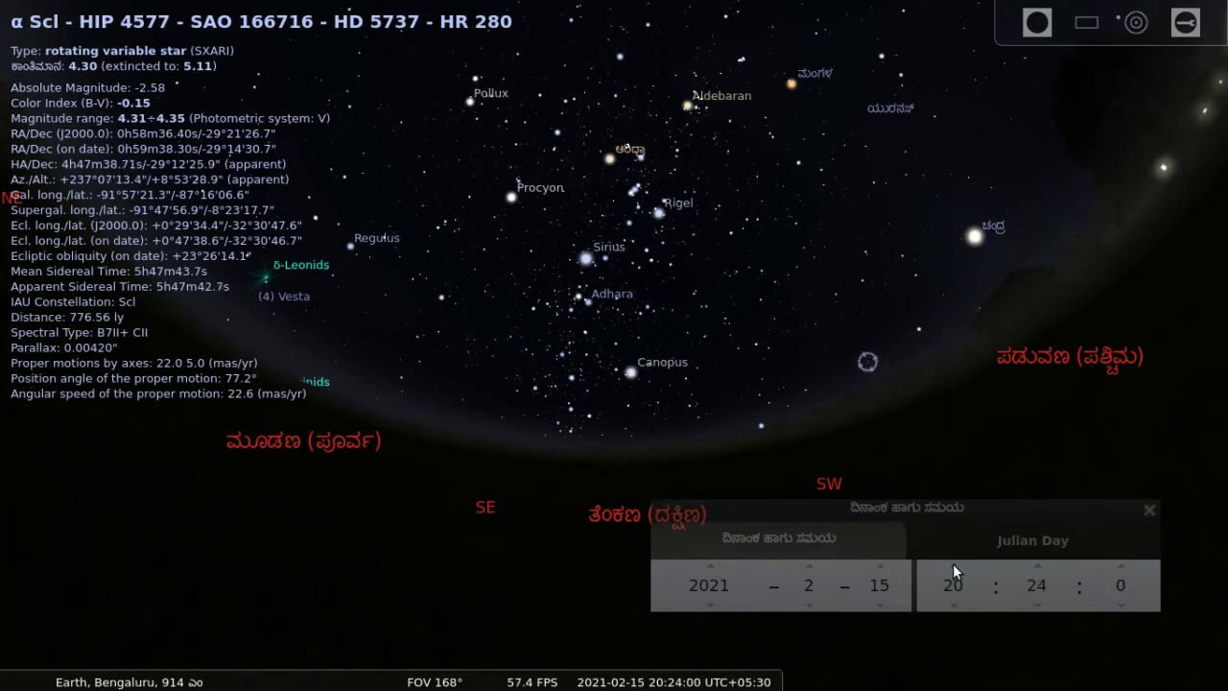
Step: Compare the evening sky of 15 February 2021 by stepping the simulated hour to 21, down to 18 and back to 20
click(954, 568)
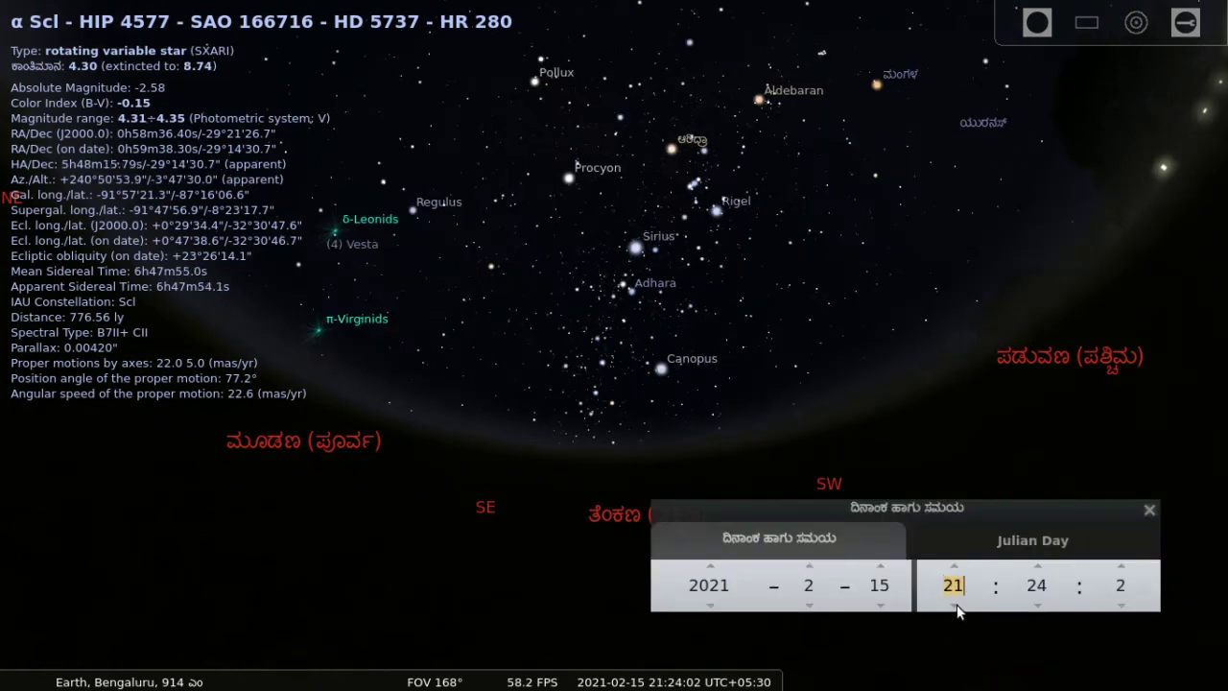
click(955, 606)
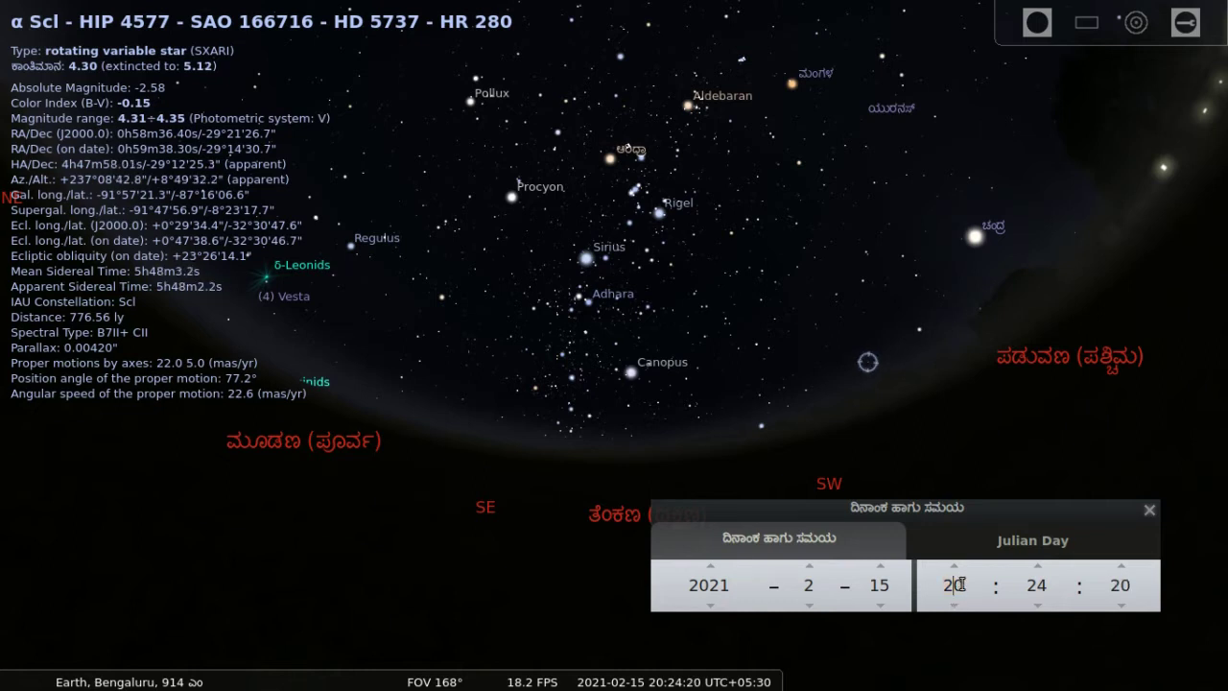
click(953, 607)
click(953, 606)
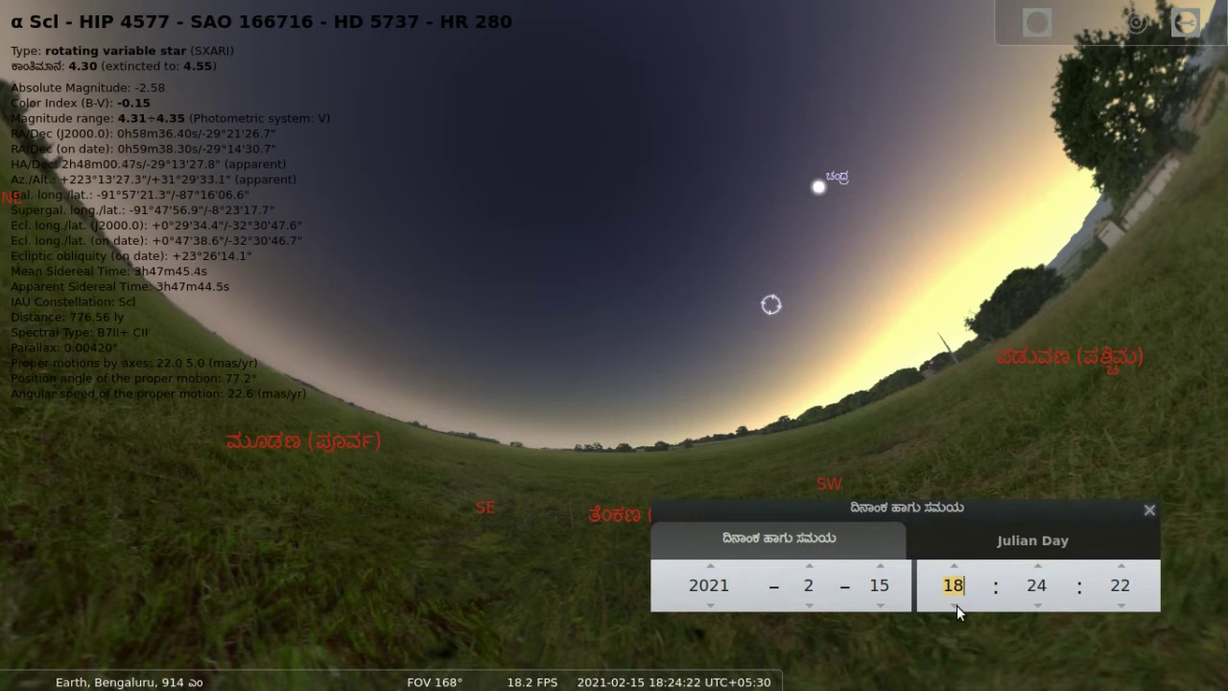
click(953, 606)
click(955, 568)
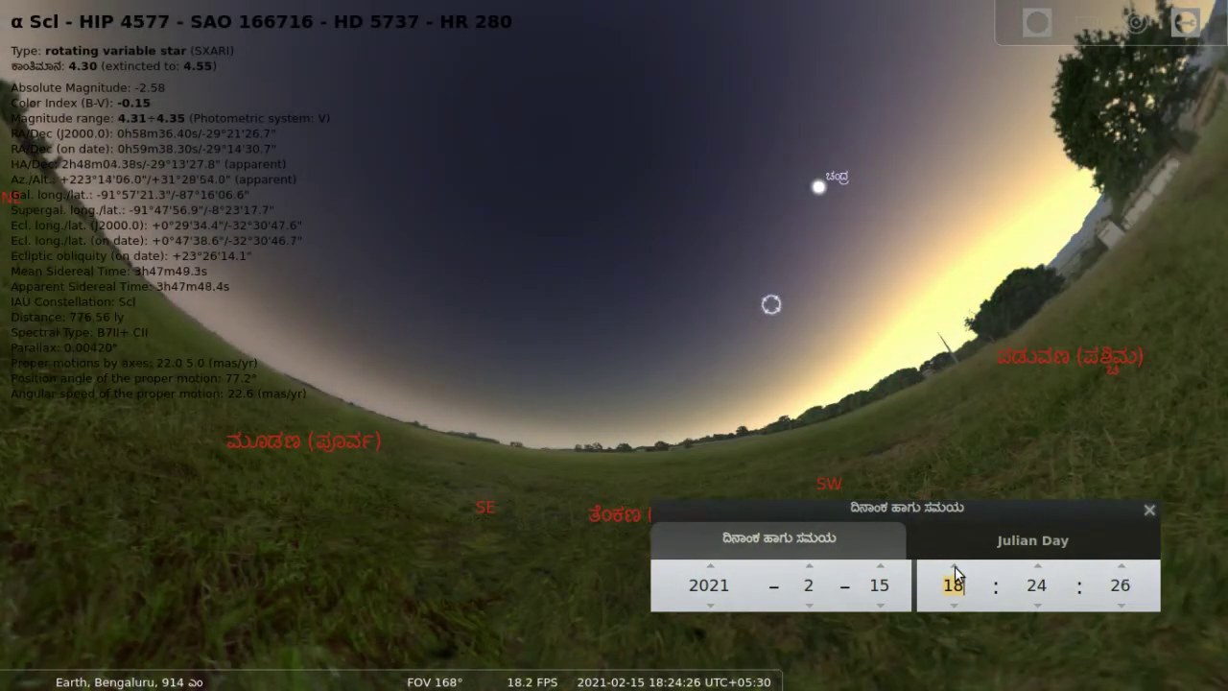
click(954, 568)
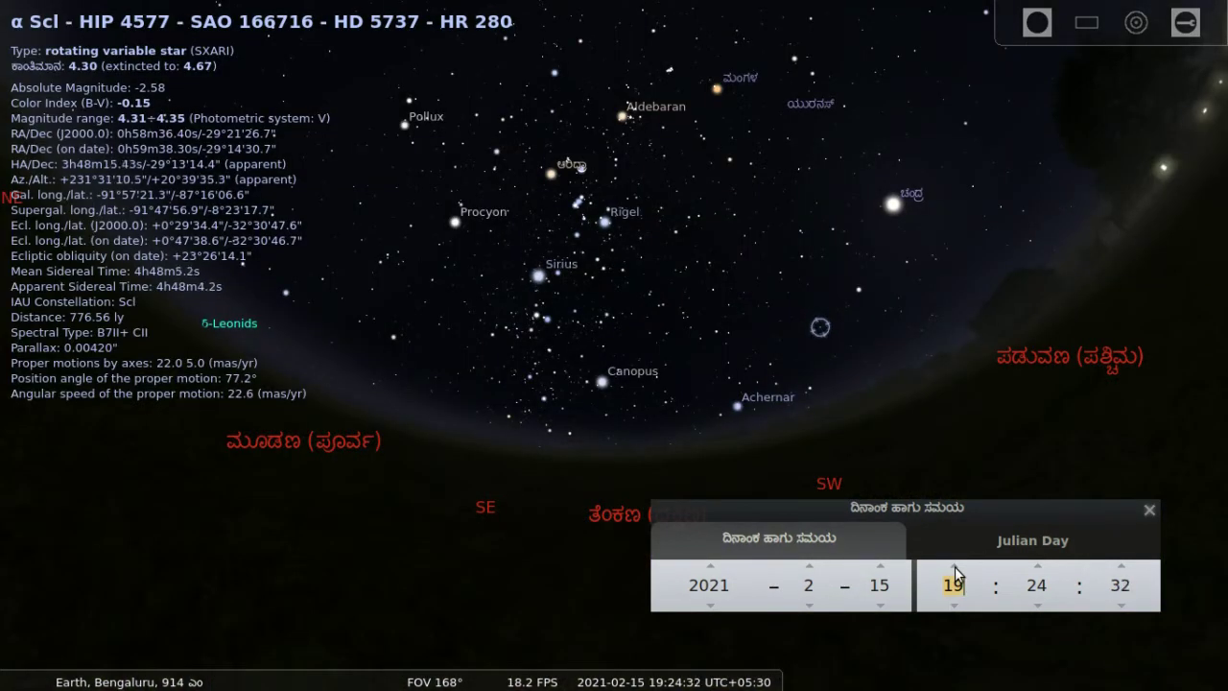
click(954, 568)
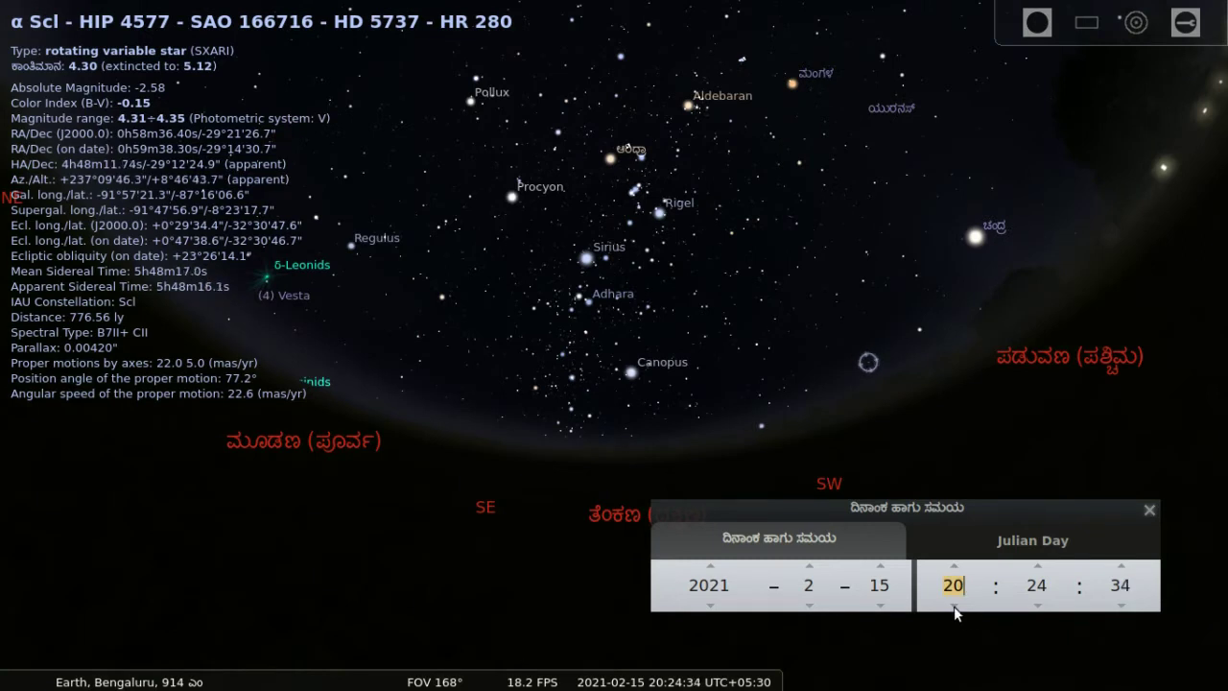
Step: Select Sirius in the southern sky and narrow the field of view to 143°
drag(989, 444, 839, 400)
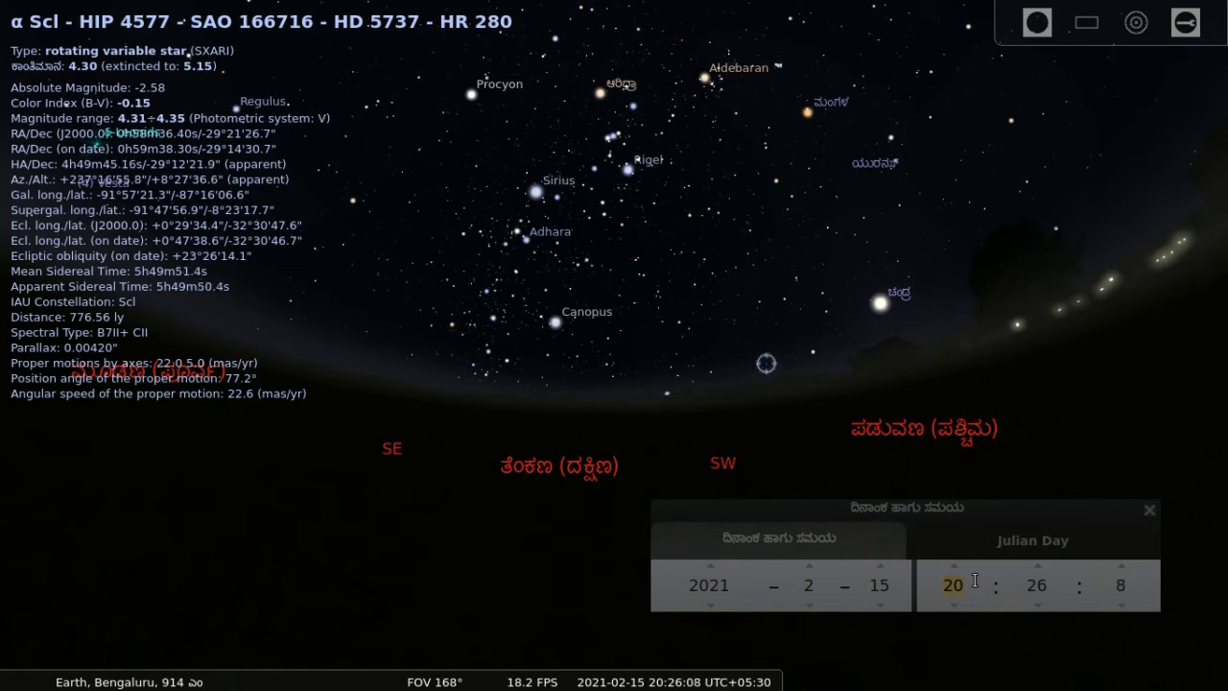
click(535, 193)
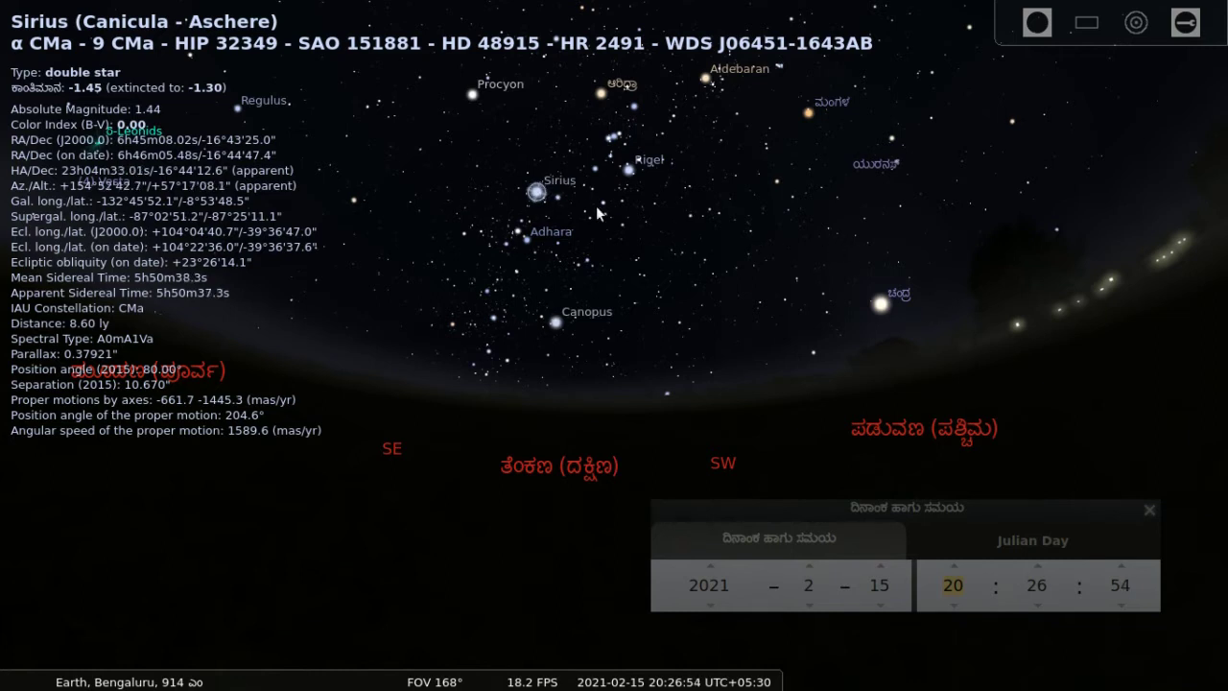
scroll(712, 222, up, 2)
drag(648, 203, 667, 278)
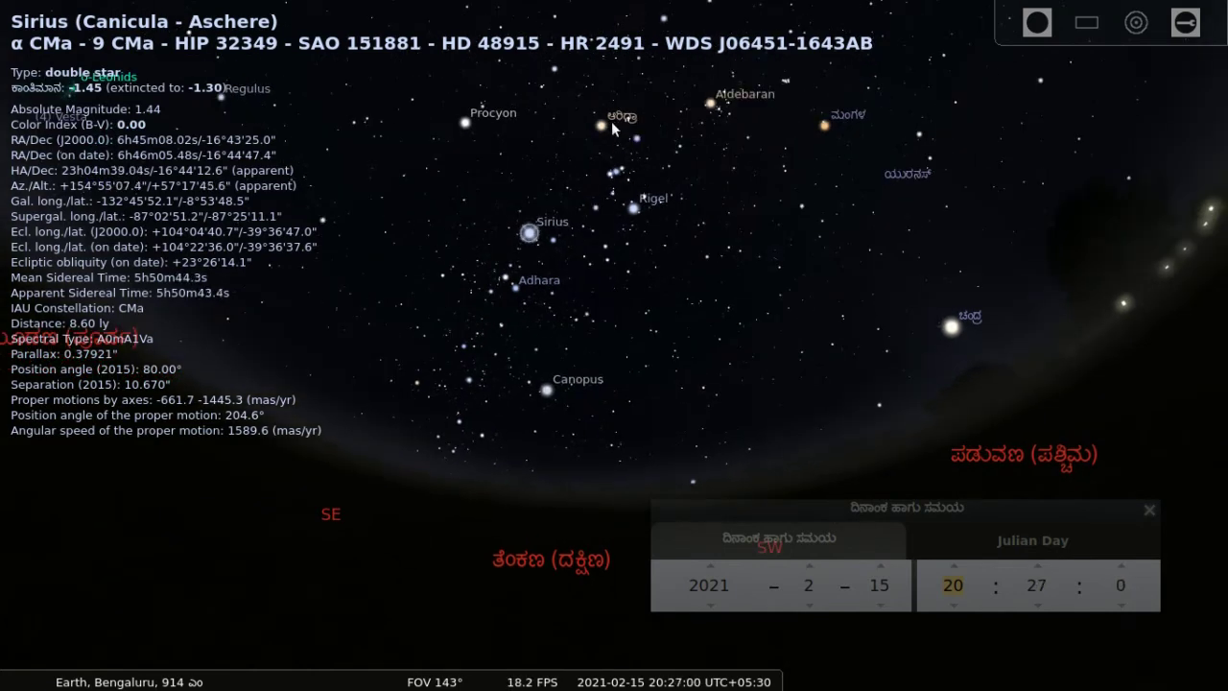
Step: Examine the bright stars around Sirius, from Canopus up to Pollux and Capella, and across to the Moon in the west
drag(667, 250, 782, 280)
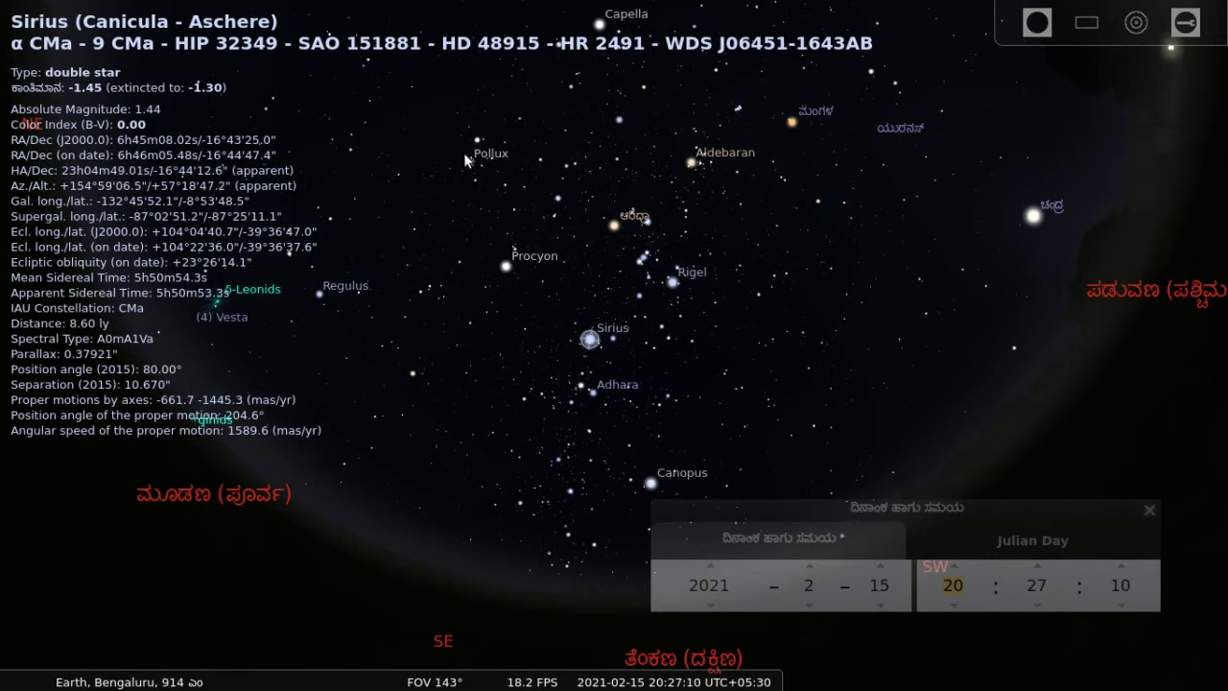
drag(690, 370, 669, 340)
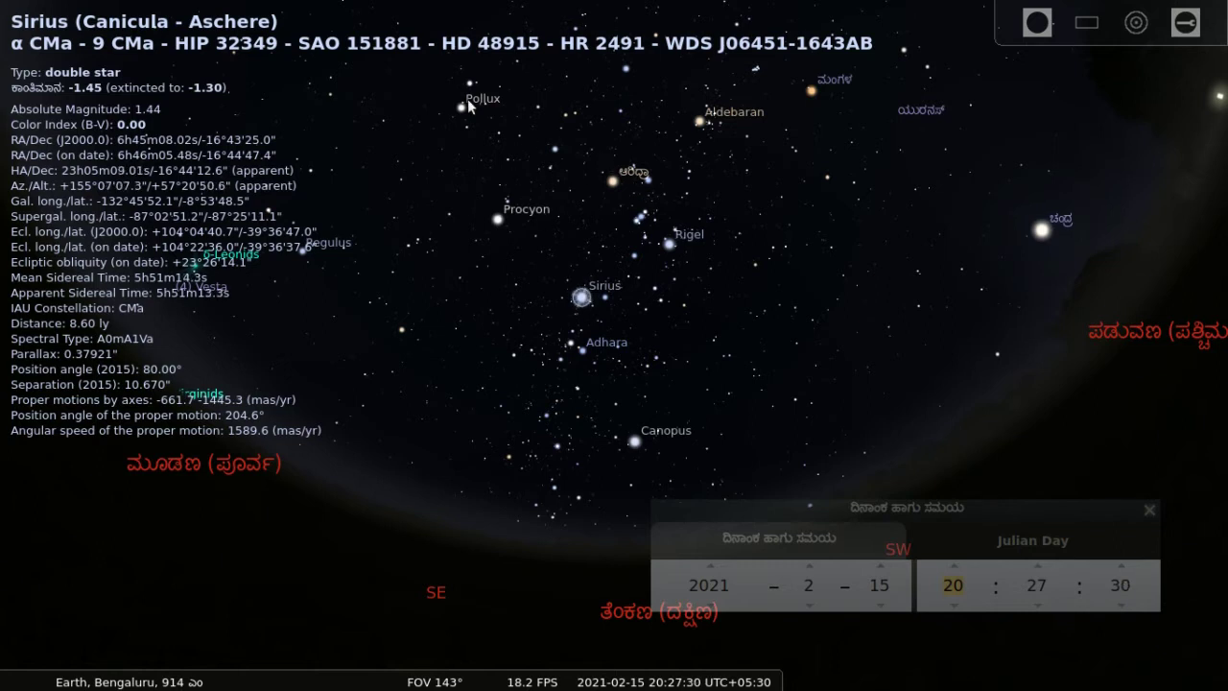
drag(753, 329, 734, 448)
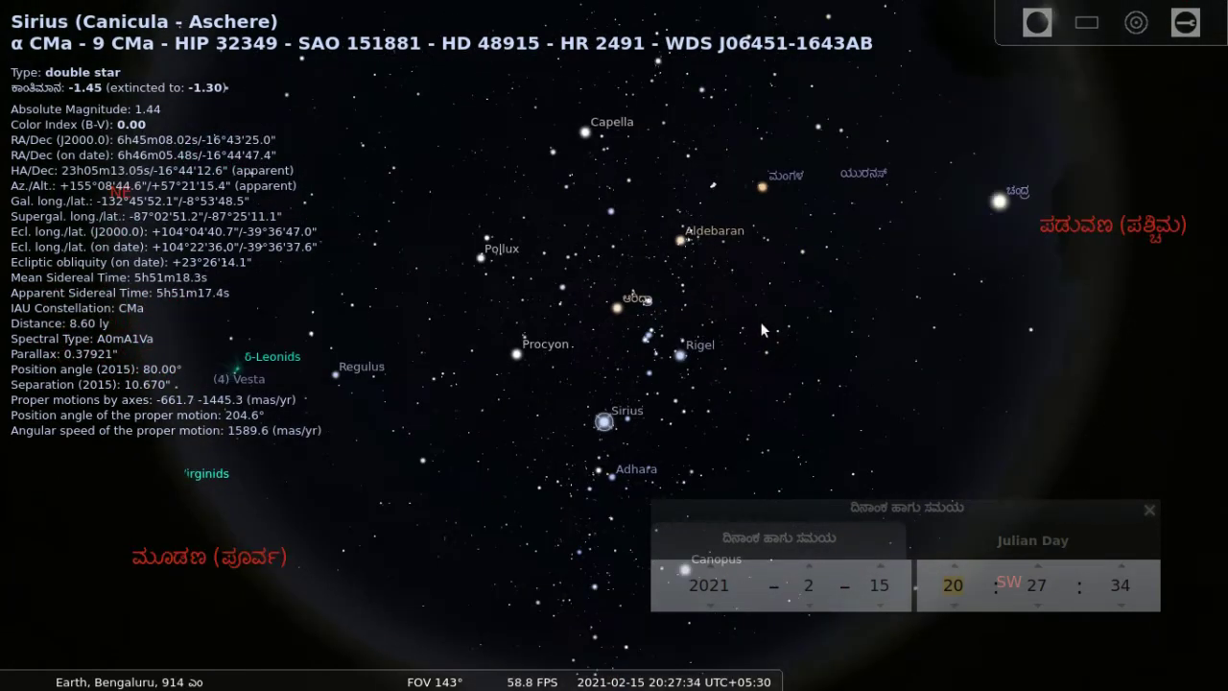
drag(485, 468, 470, 394)
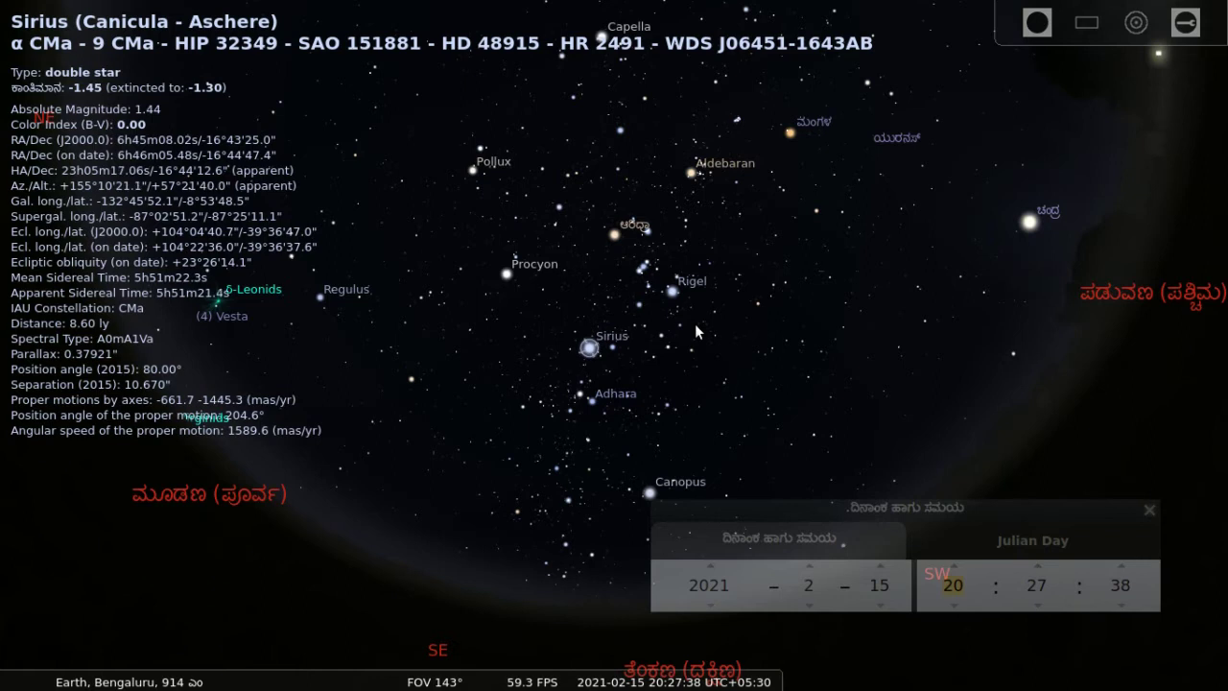
mouse_move(36, 365)
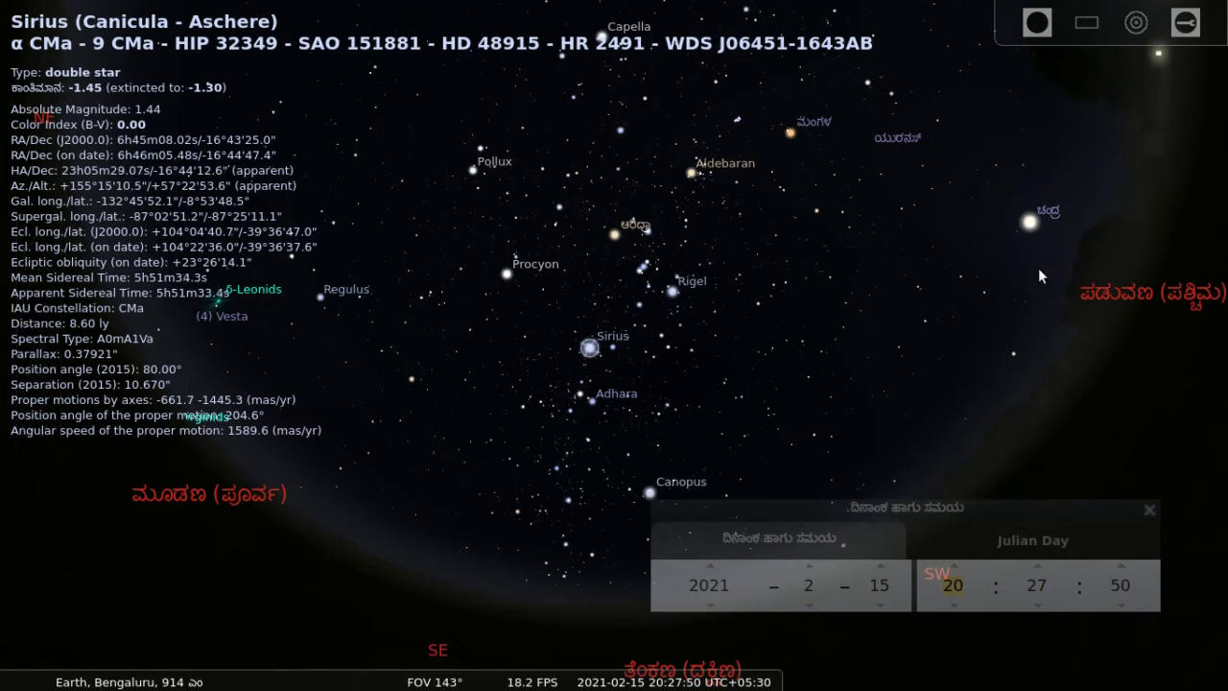
drag(1055, 278, 921, 384)
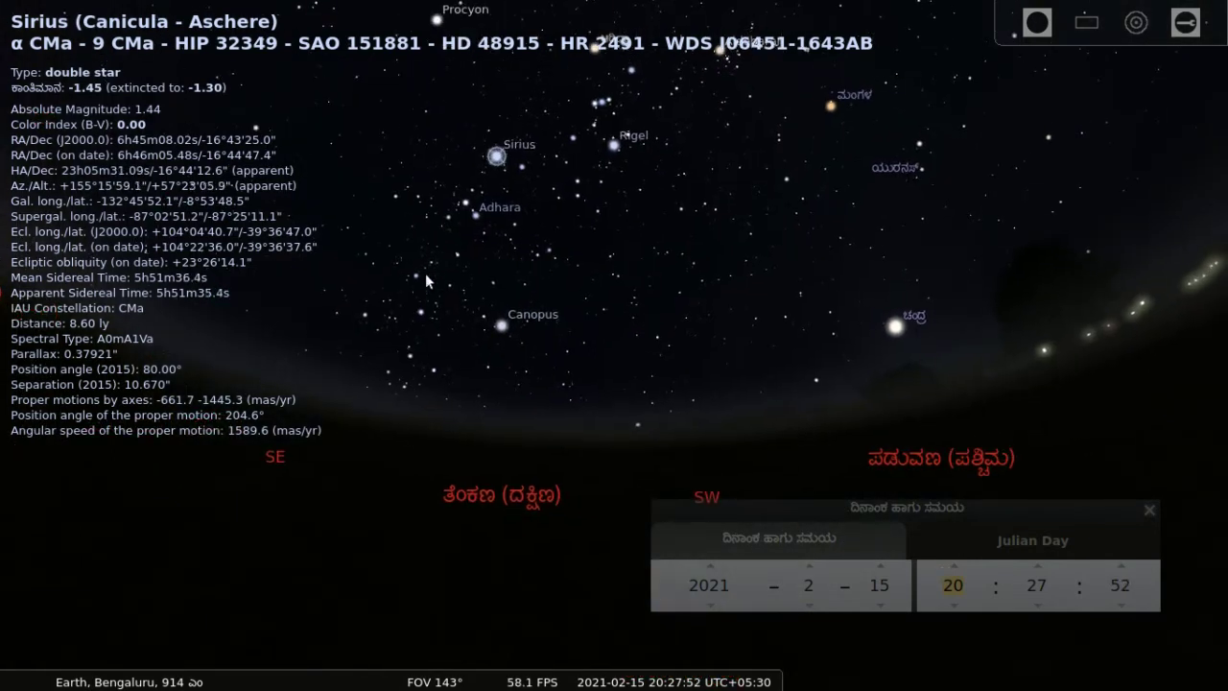
drag(438, 297, 461, 320)
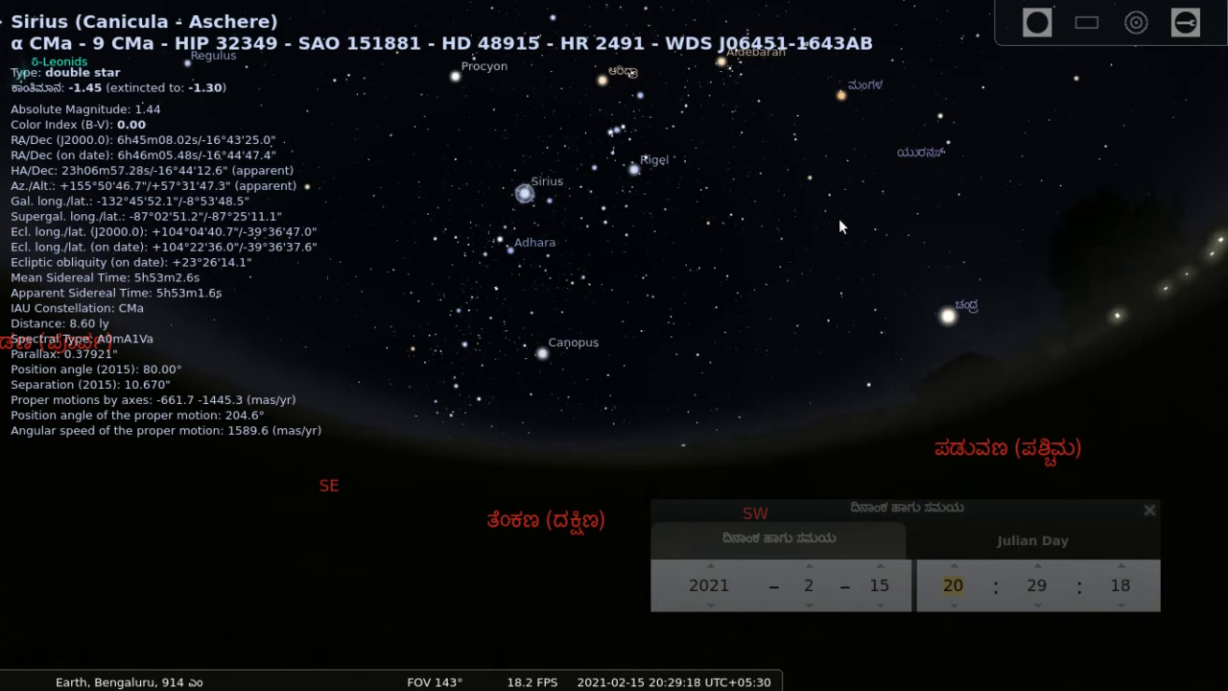
Step: Show the constellation lines, constellation labels and constellation art over the sky
mouse_move(96, 676)
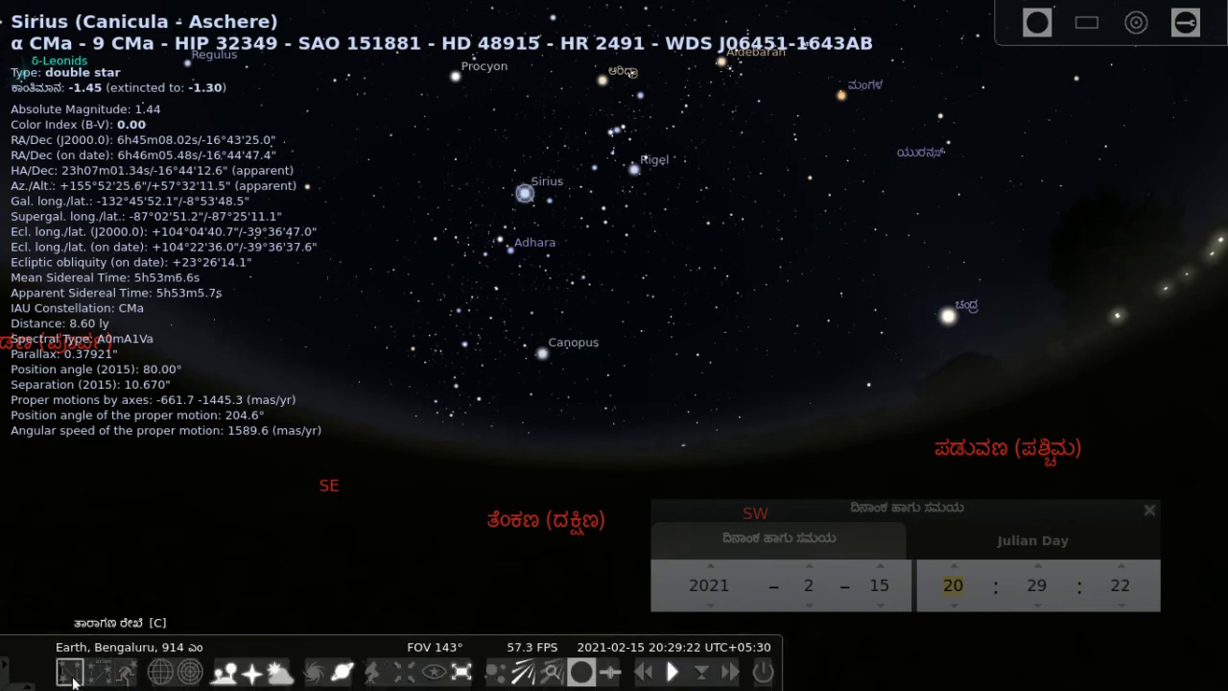
click(71, 675)
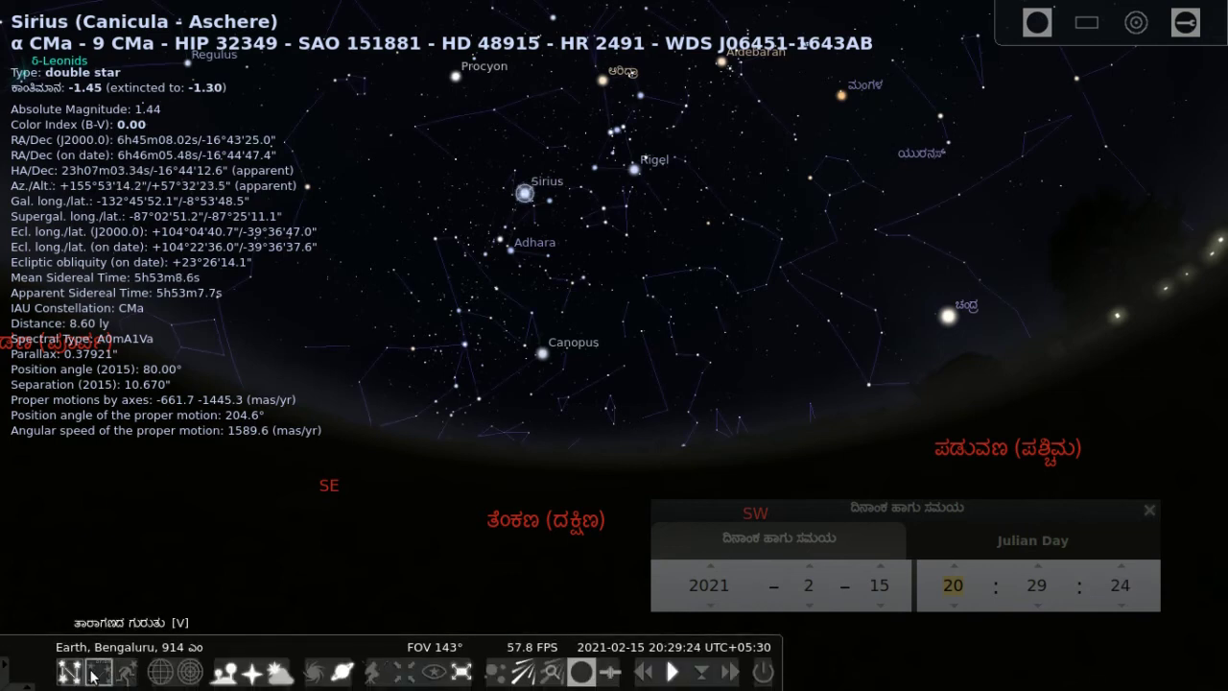
click(101, 674)
click(128, 674)
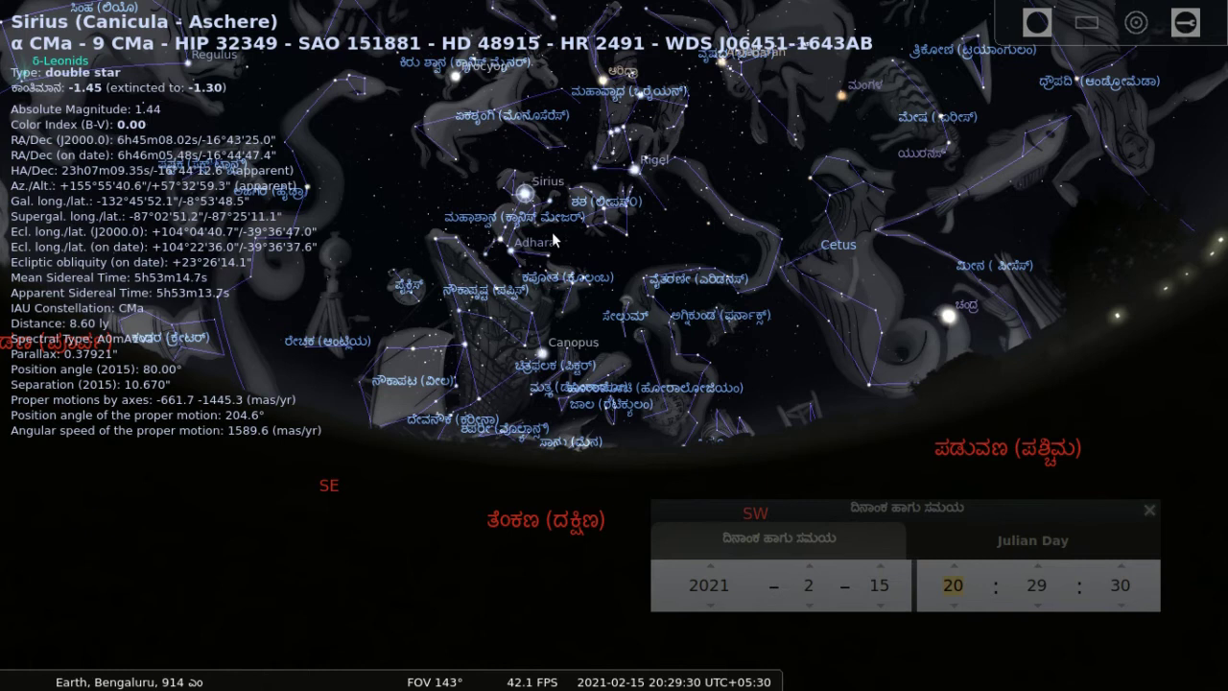
Step: Examine the Canis Major figure around Sirius up close, together with its neighbours Lepus, Columba and Puppis
scroll(549, 226, up, 2)
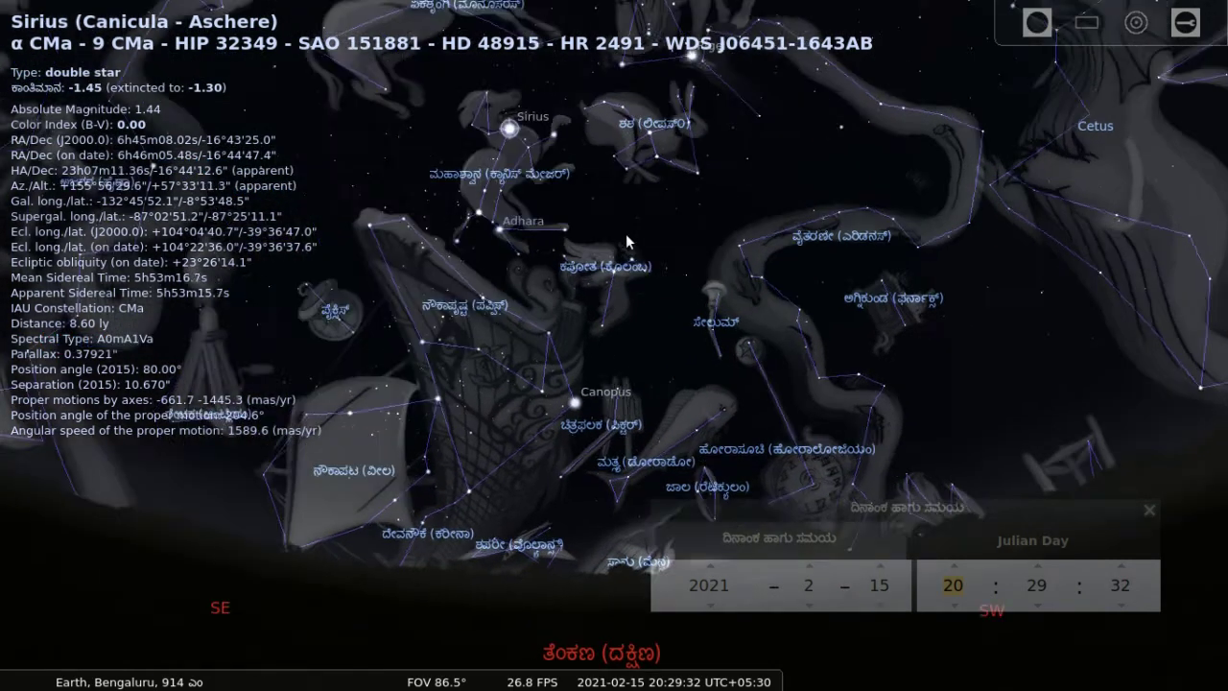
scroll(641, 251, up, 2)
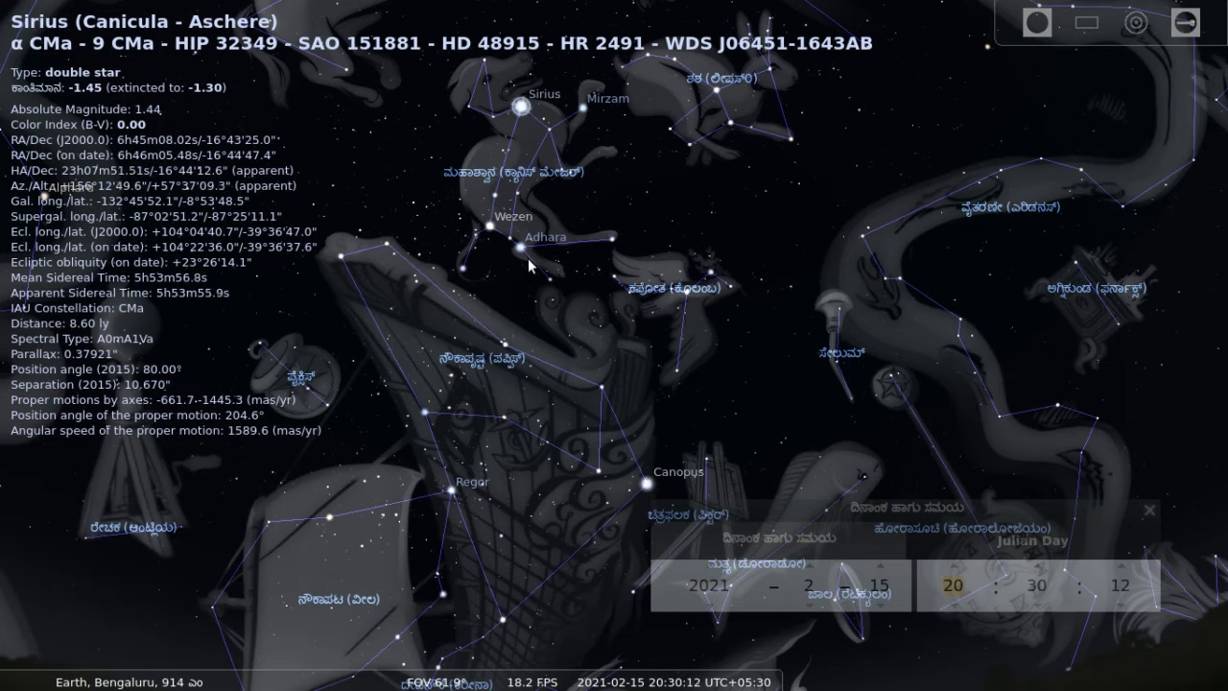
drag(554, 280, 649, 333)
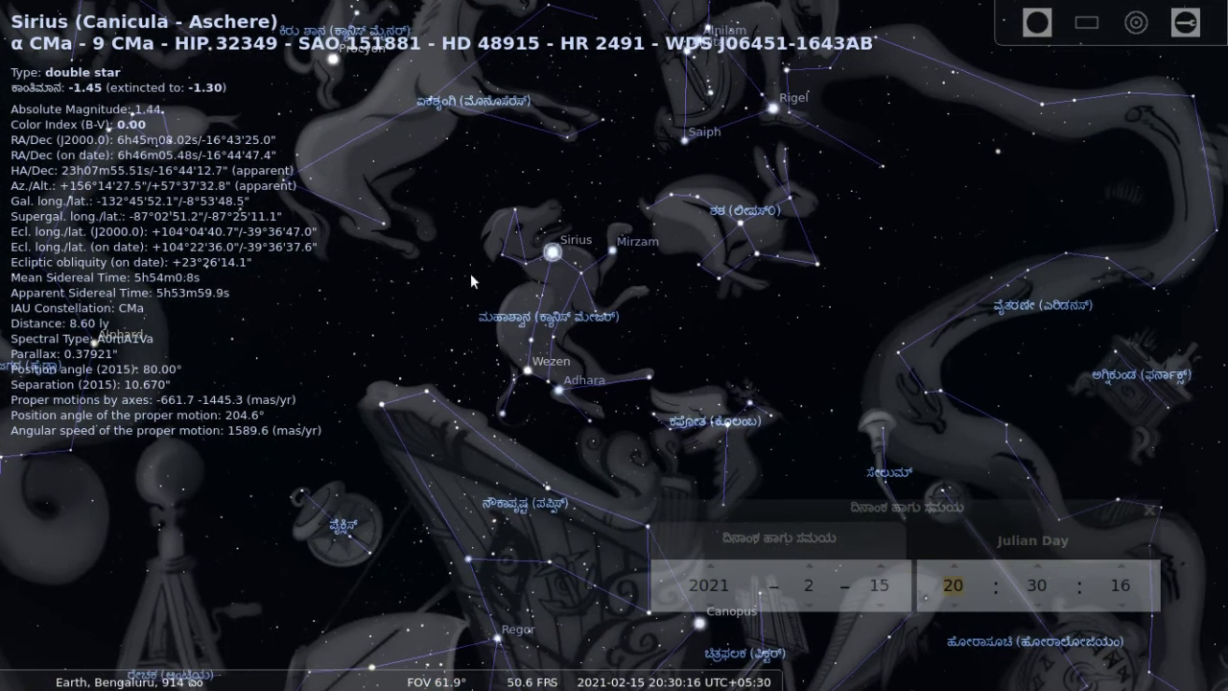
scroll(492, 285, down, 2)
drag(468, 321, 435, 251)
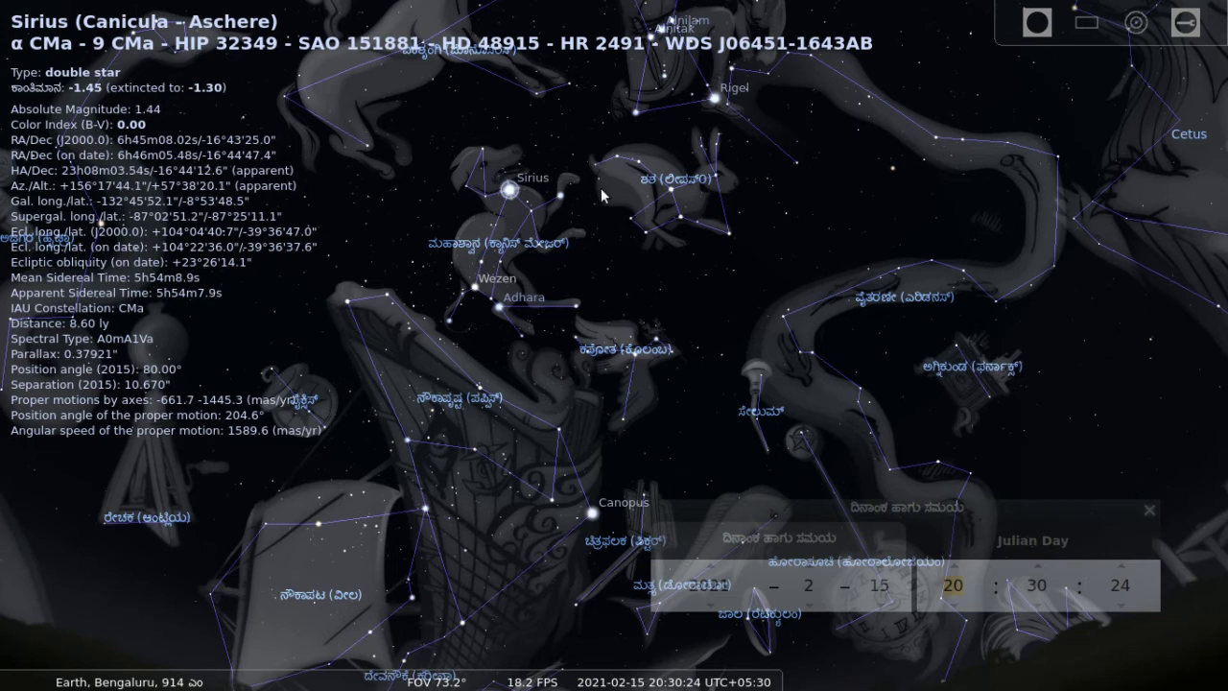
drag(641, 290, 631, 393)
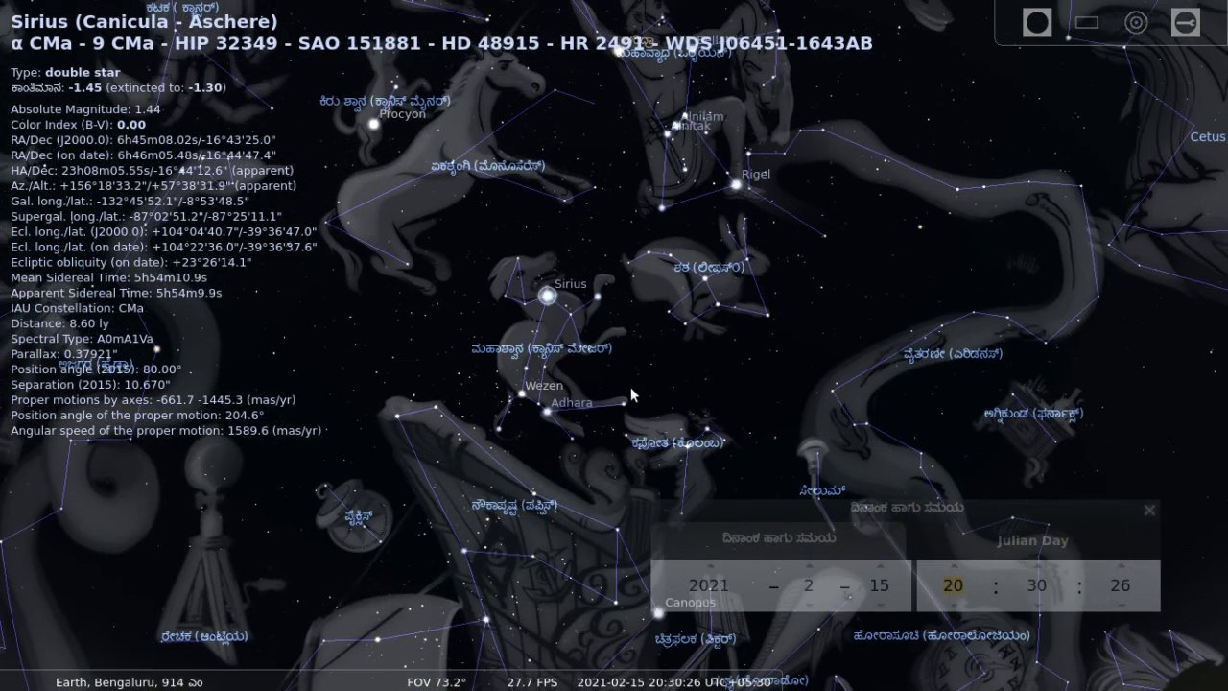
Step: Examine the figures northeast of Sirius, including Canis Minor, Monoceros, Gemini, Cancer and Leo, at an 86.5° field of view
scroll(485, 345, down, 1)
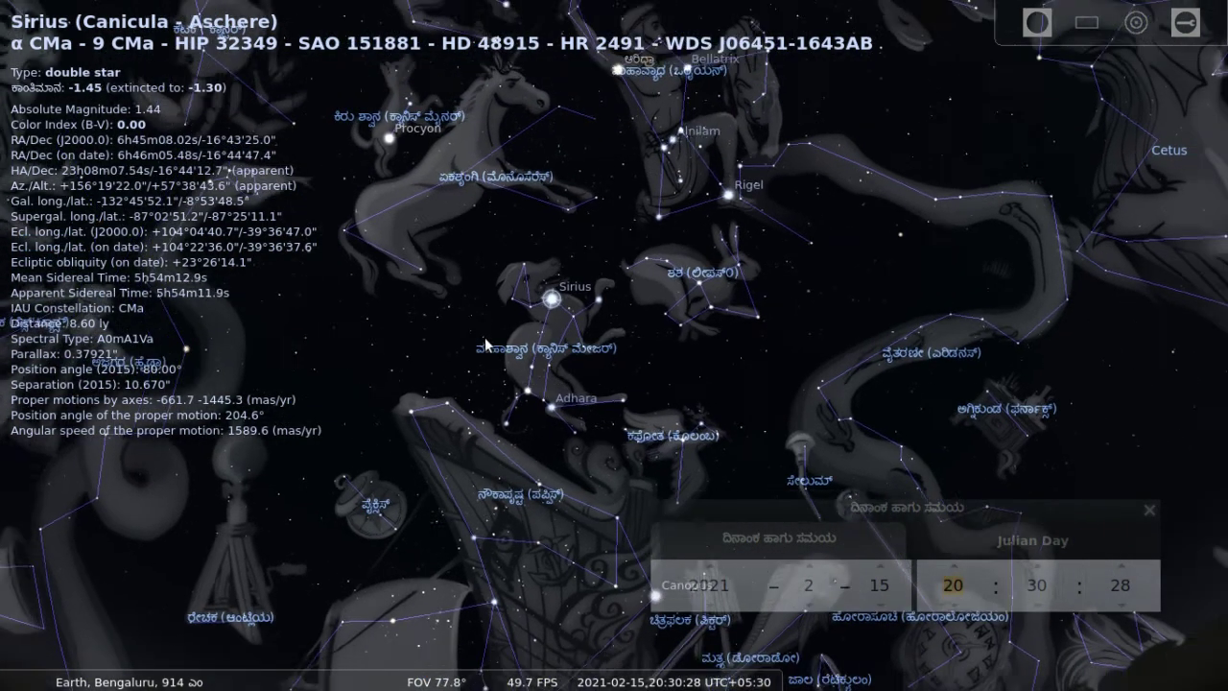
scroll(485, 346, down, 2)
drag(382, 274, 420, 400)
scroll(423, 401, up, 1)
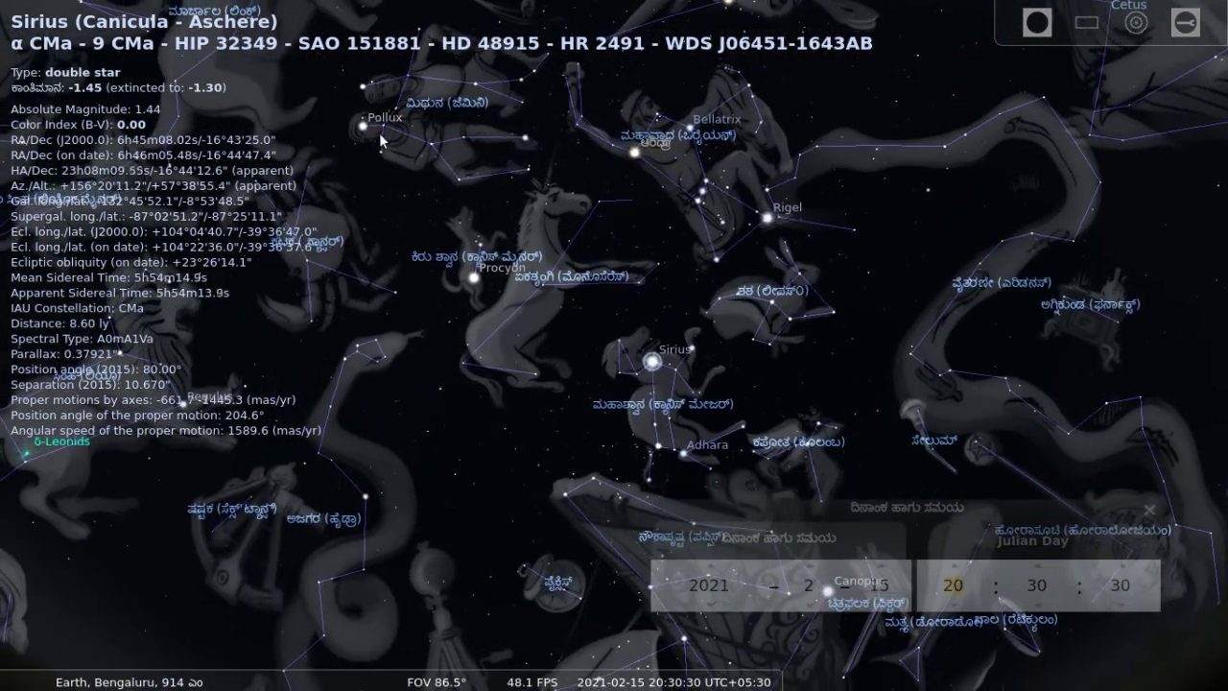
drag(378, 229, 383, 273)
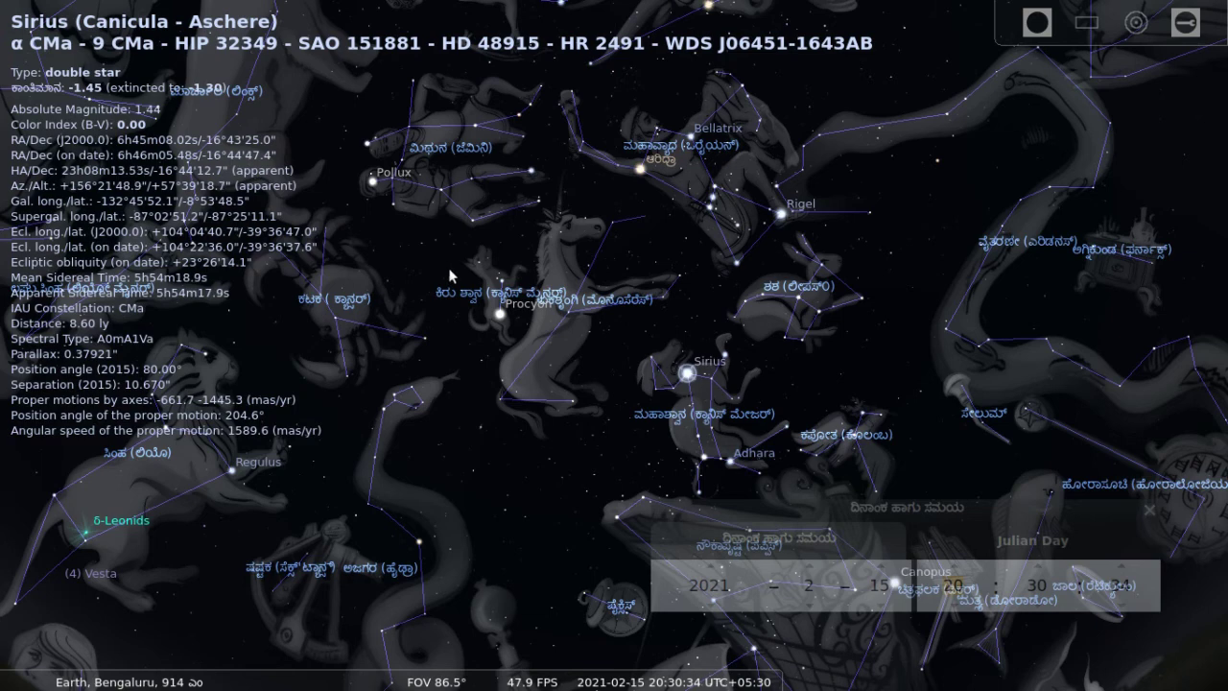
Step: Examine the Orion figure with Taurus above it and its position relative to Canis Major, Canis Minor and Lepus
key(Right)
key(Right)
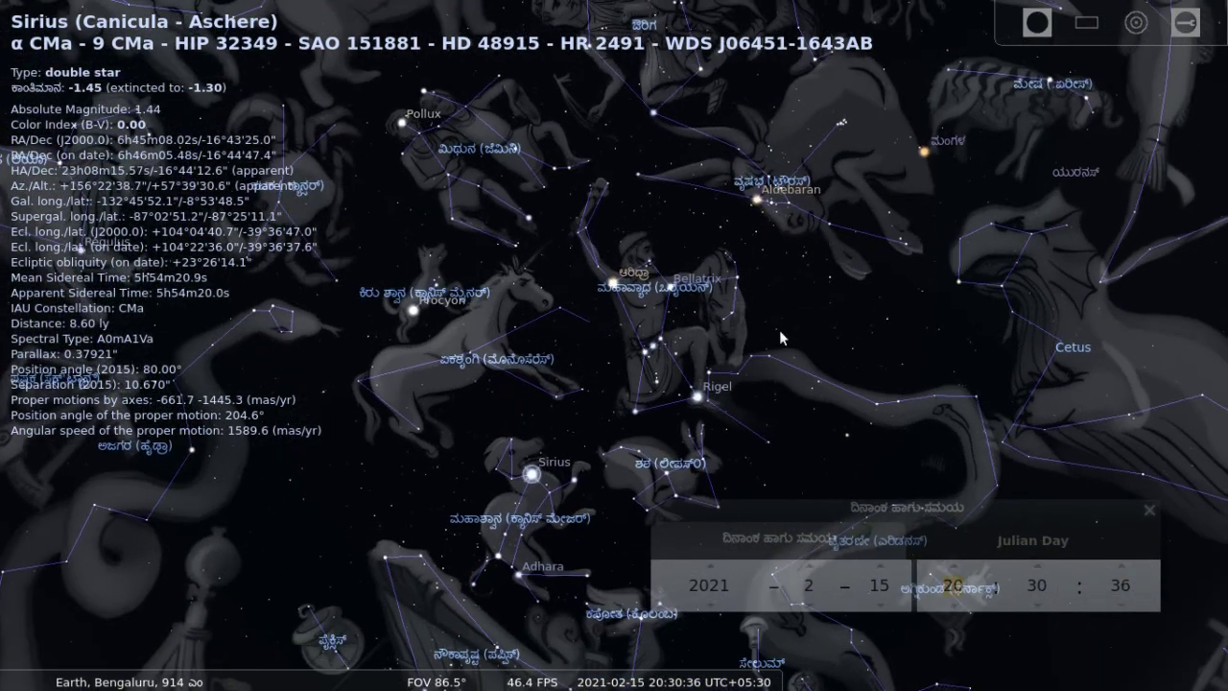
key(Right)
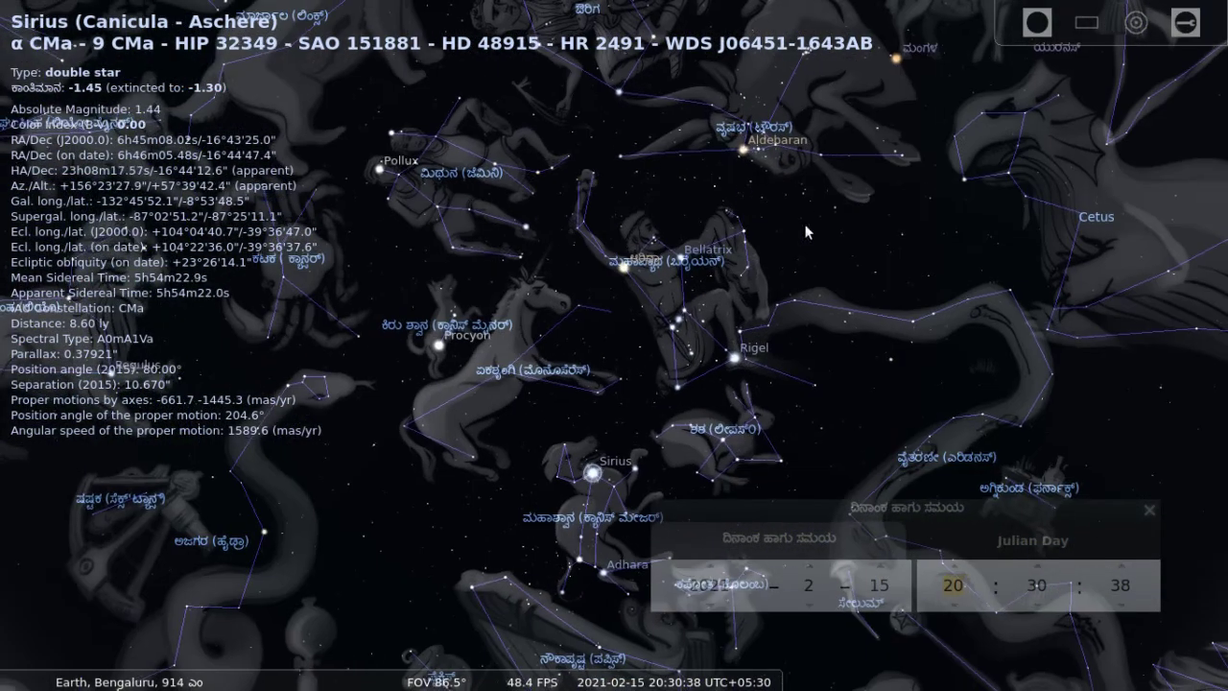
key(Right)
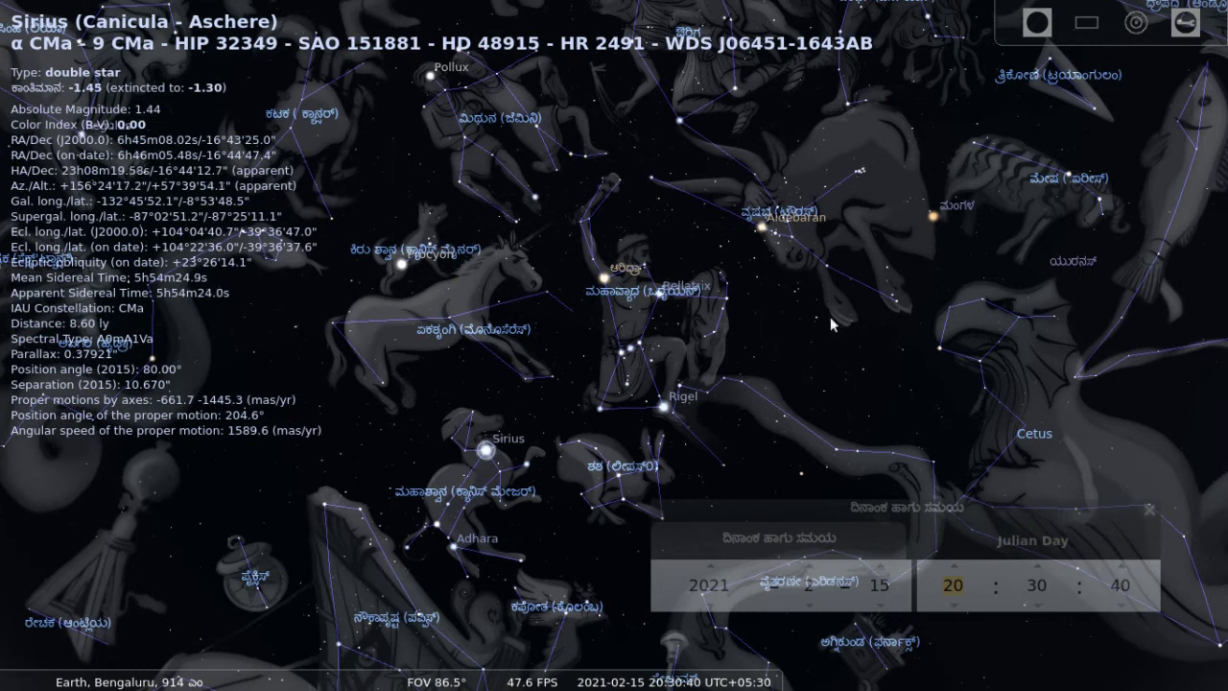
key(Down)
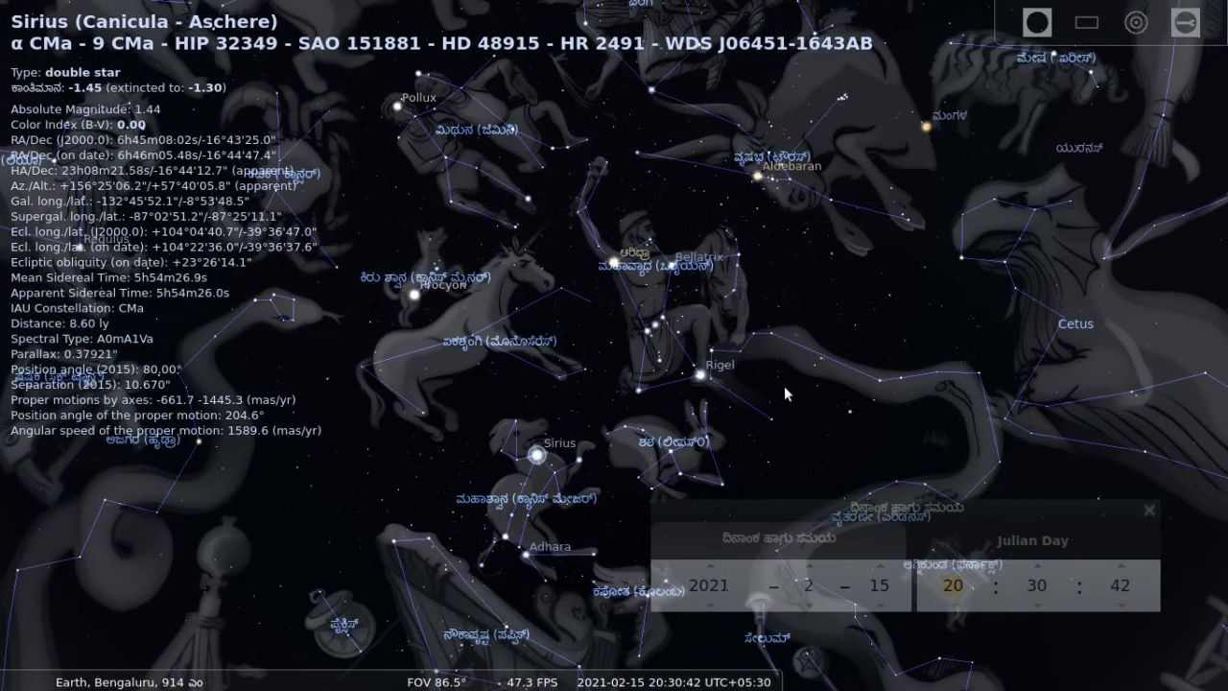
key(Down)
key(Down)
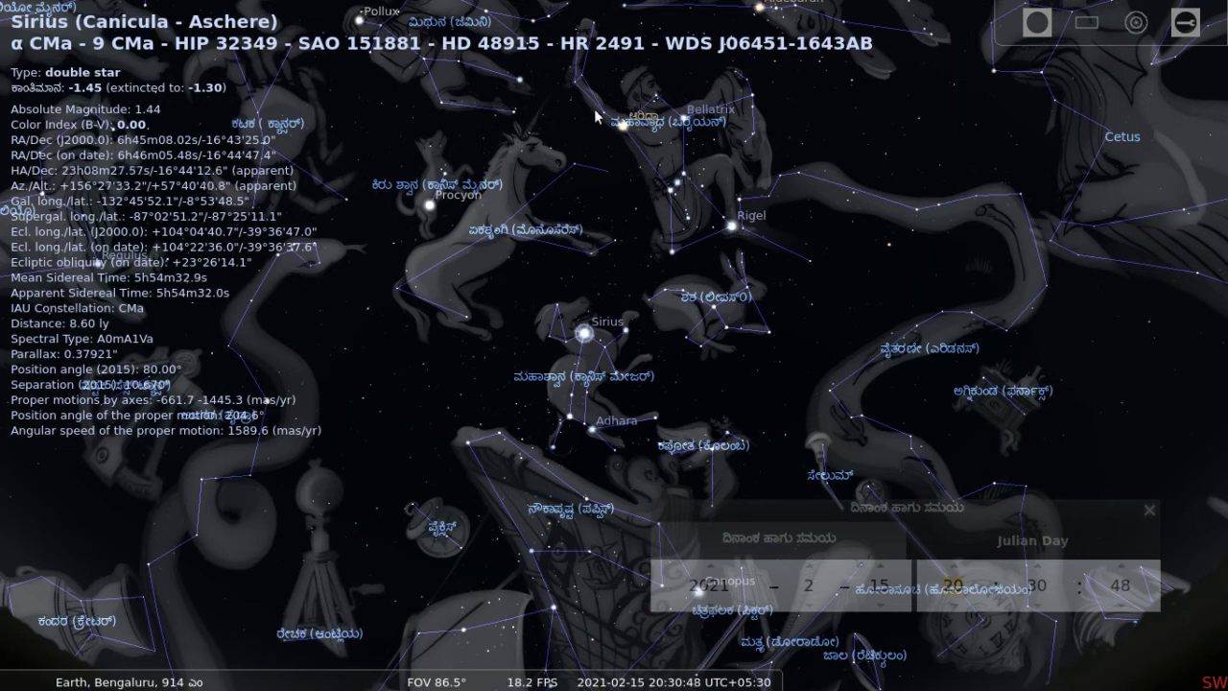
key(Up)
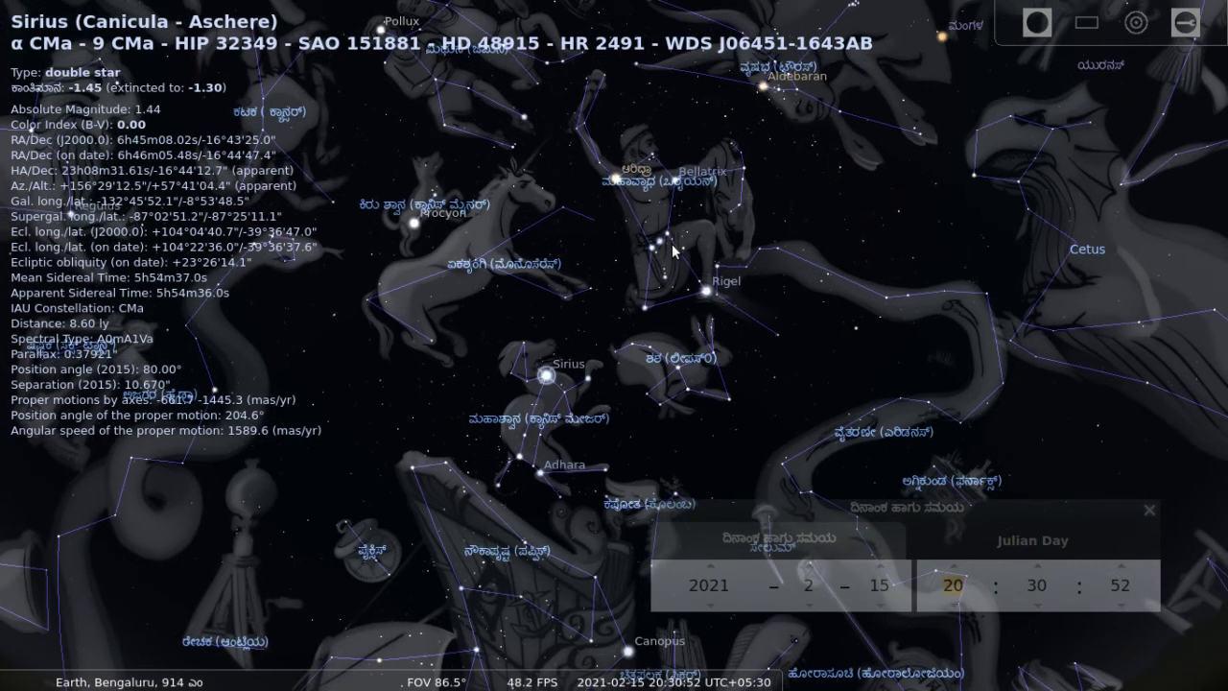
Step: Examine the Orion figure up close, including Bellatrix, the belt stars, Saiph and Rigel, together with neighbouring Canis Major, Lepus and Monoceros
scroll(729, 206, up, 5)
key(Up)
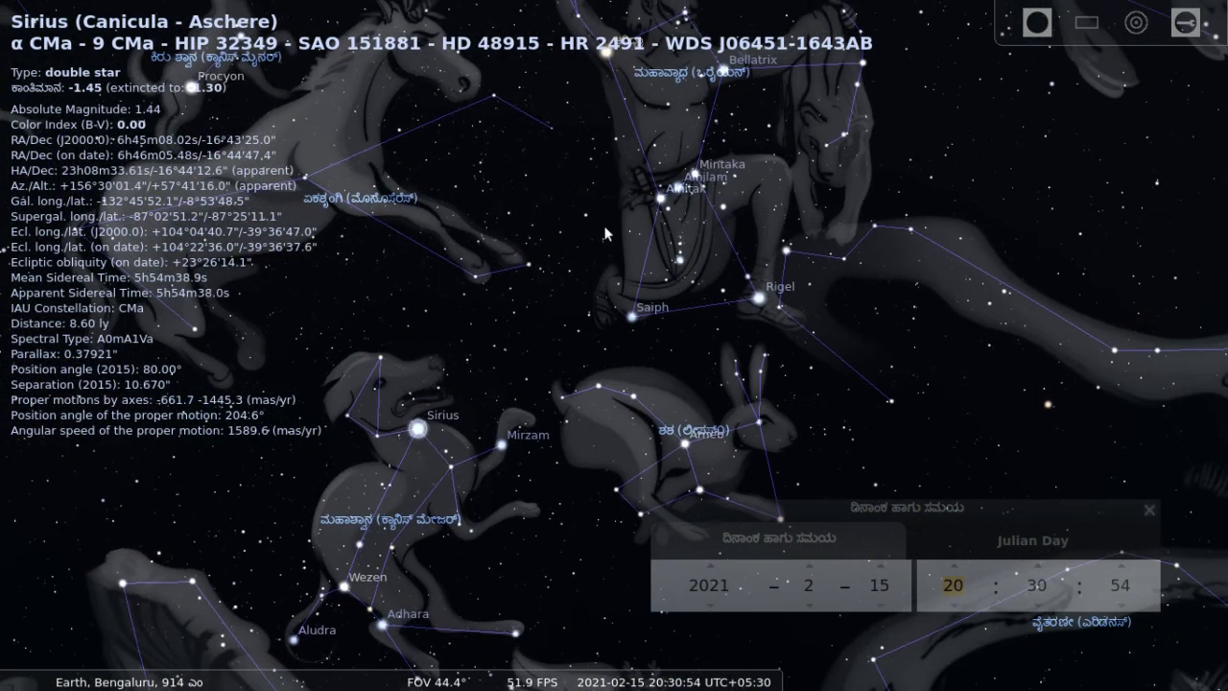
mouse_move(209, 662)
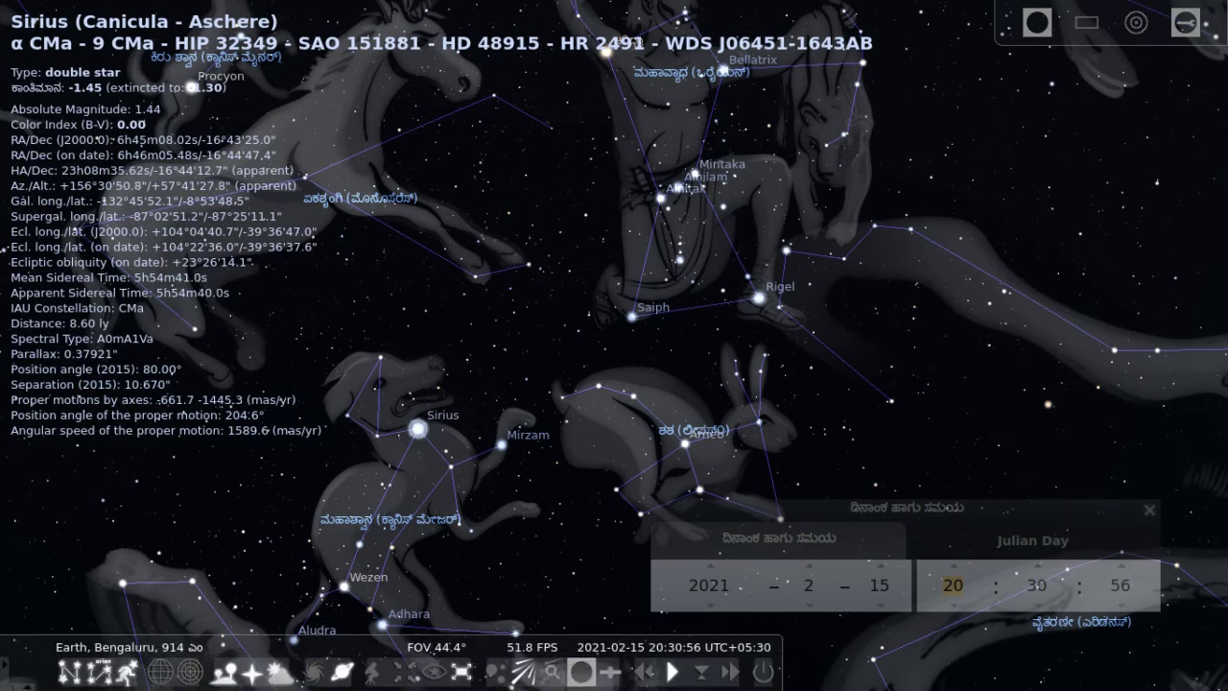
click(98, 672)
click(96, 675)
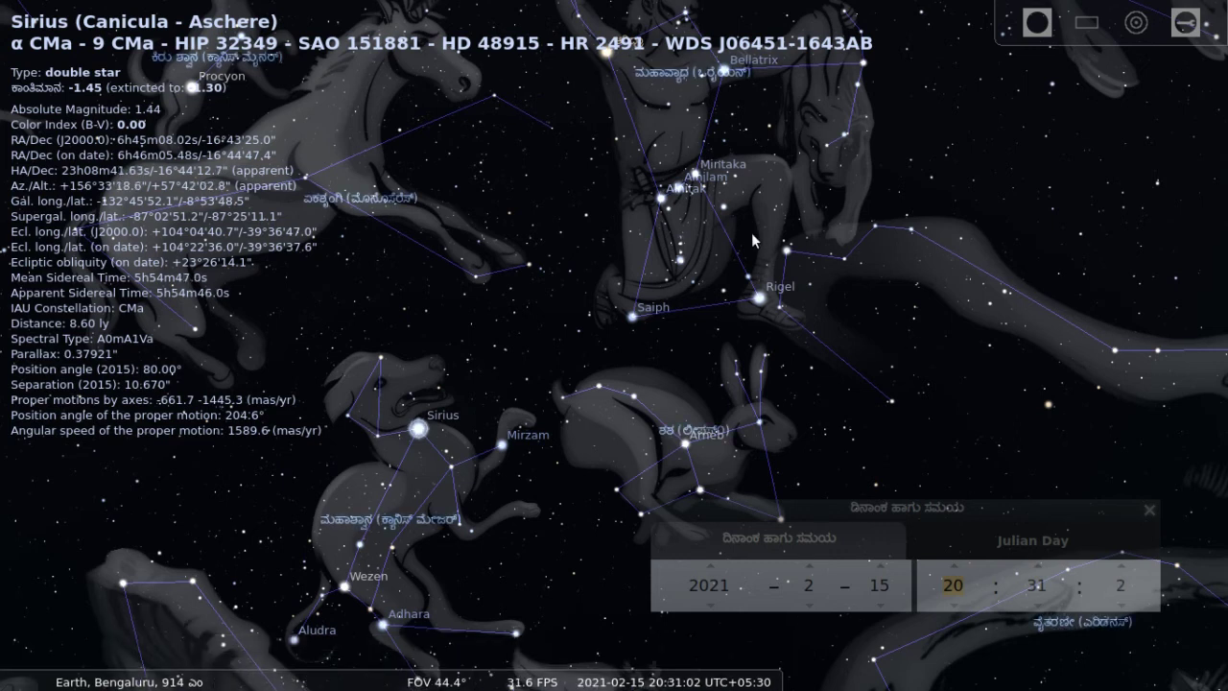
scroll(707, 186, up, 3)
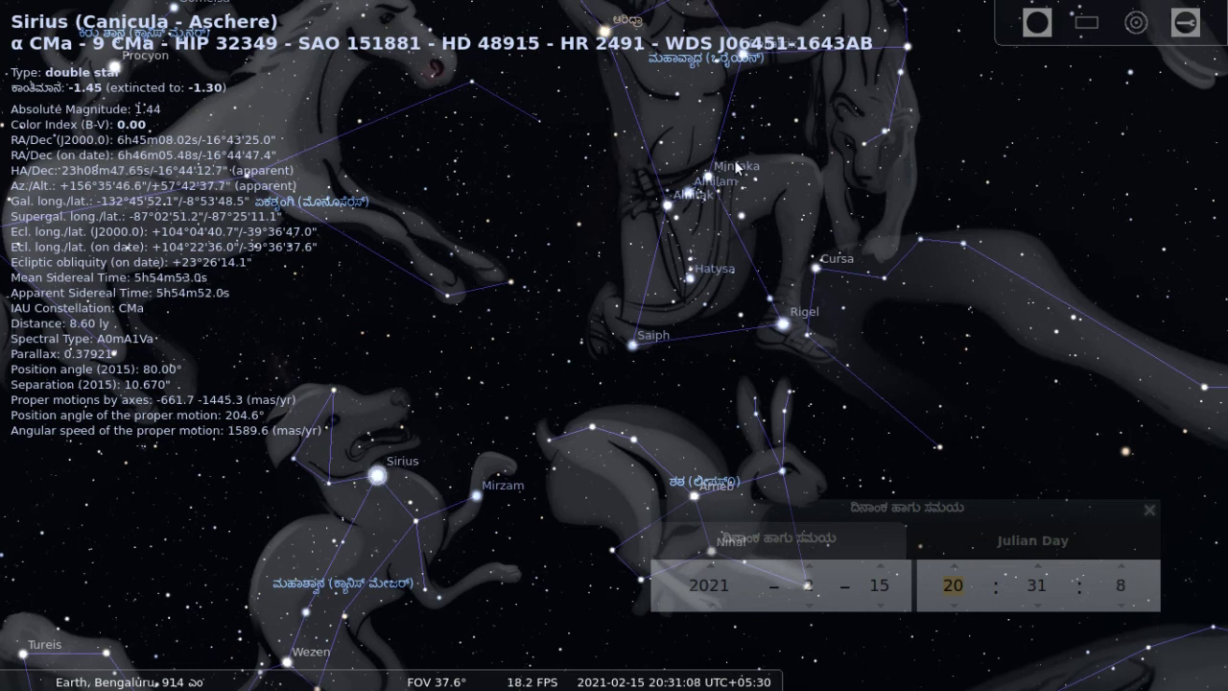
scroll(719, 265, down, 3)
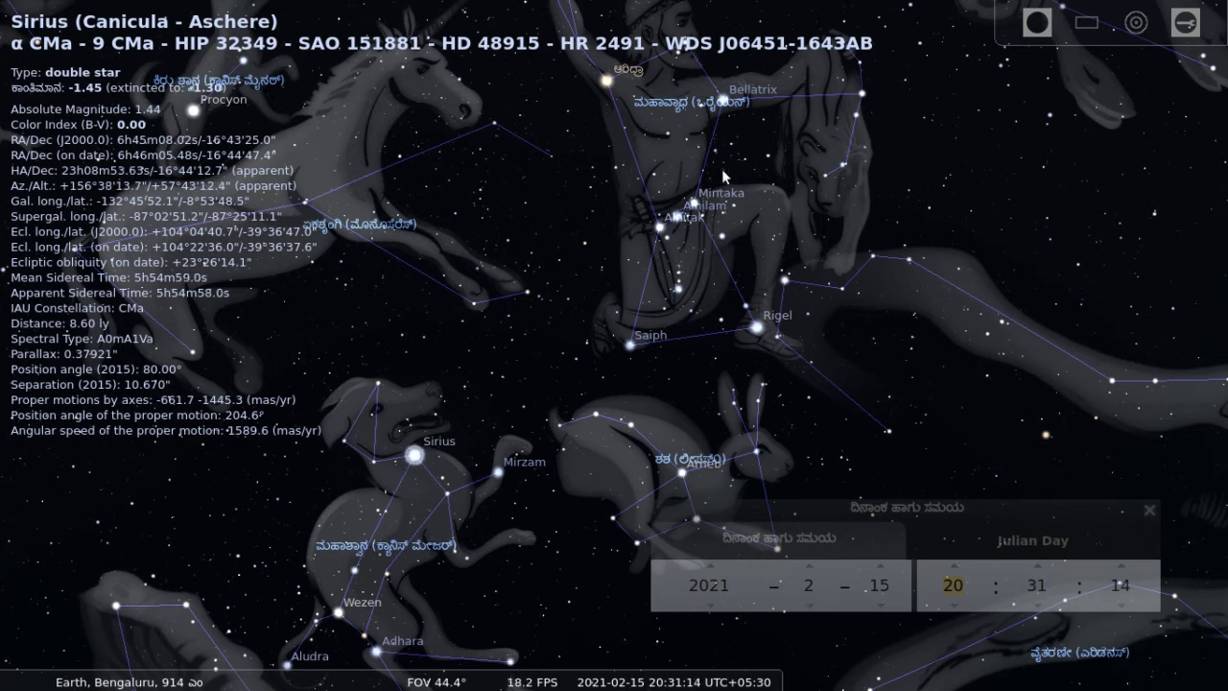
drag(606, 113, 588, 174)
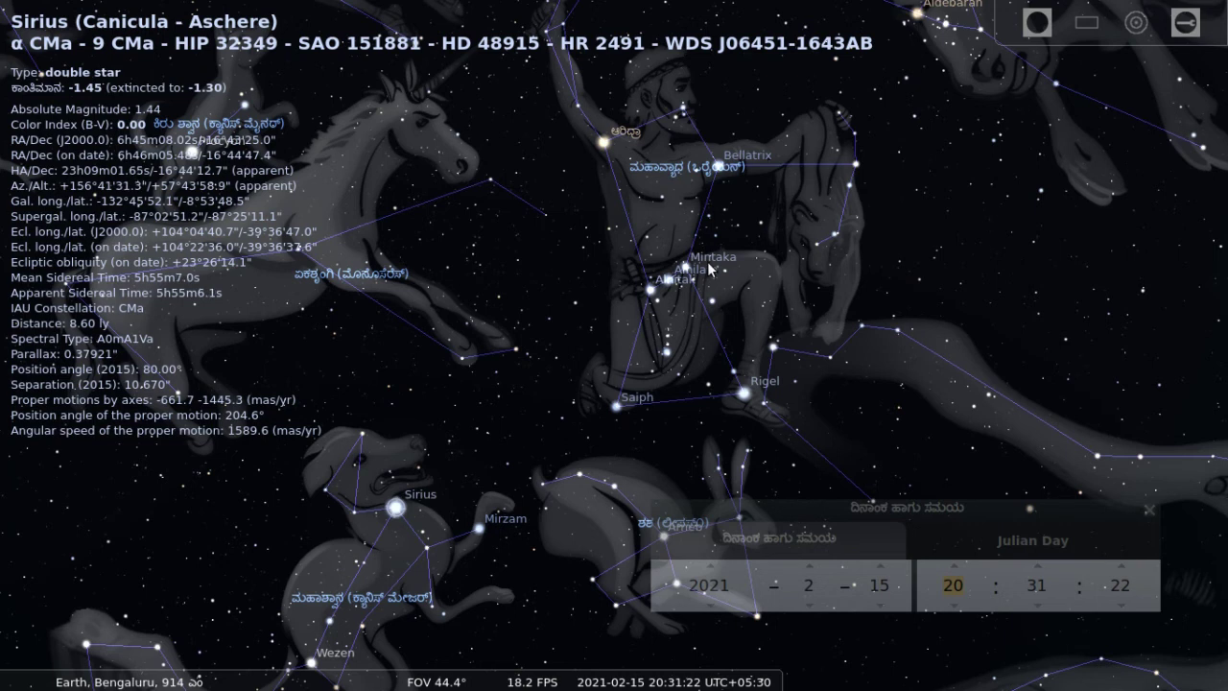
scroll(666, 364, down, 3)
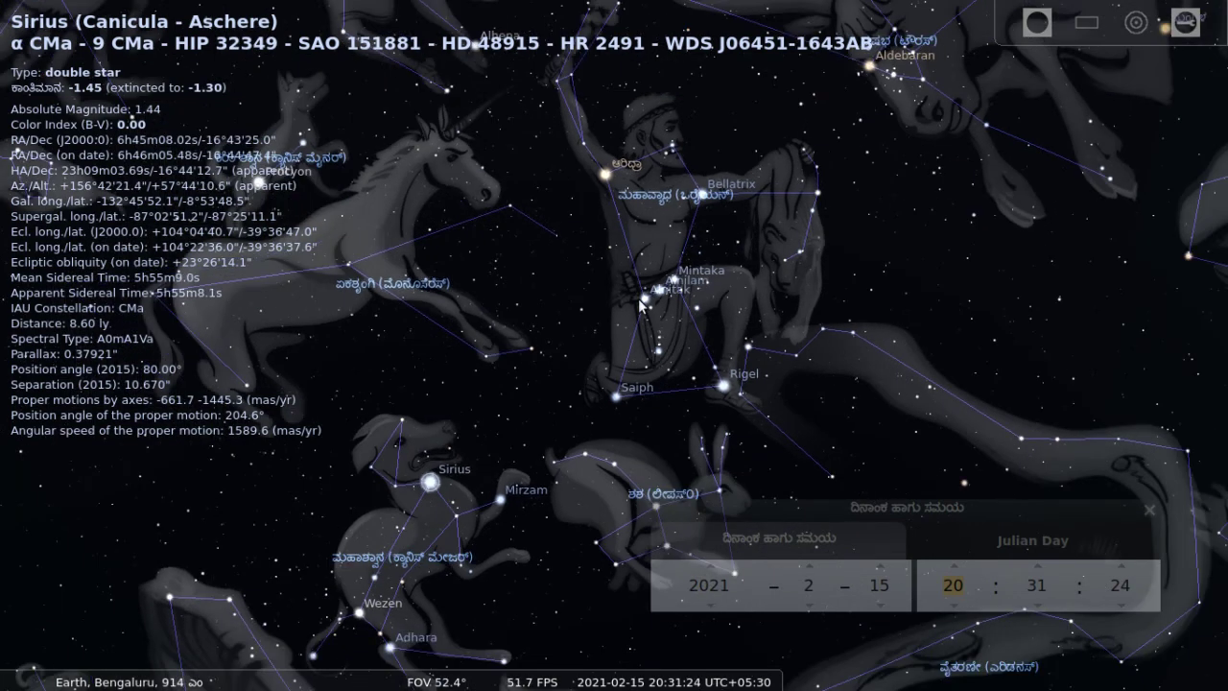
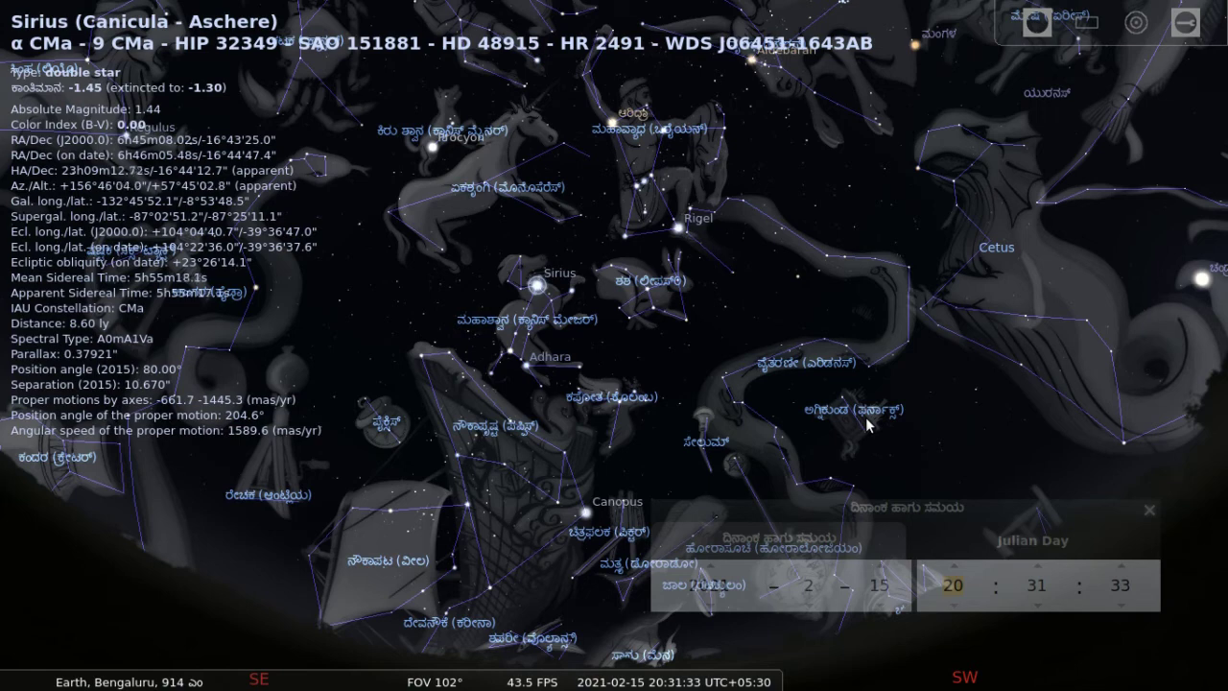
Step: Survey the southern sky around Orion, Eridanus and Cetus at a 102° field of view, selecting HIP 23446 and the star Zaurak
drag(787, 255, 373, 303)
drag(649, 445, 650, 424)
click(651, 425)
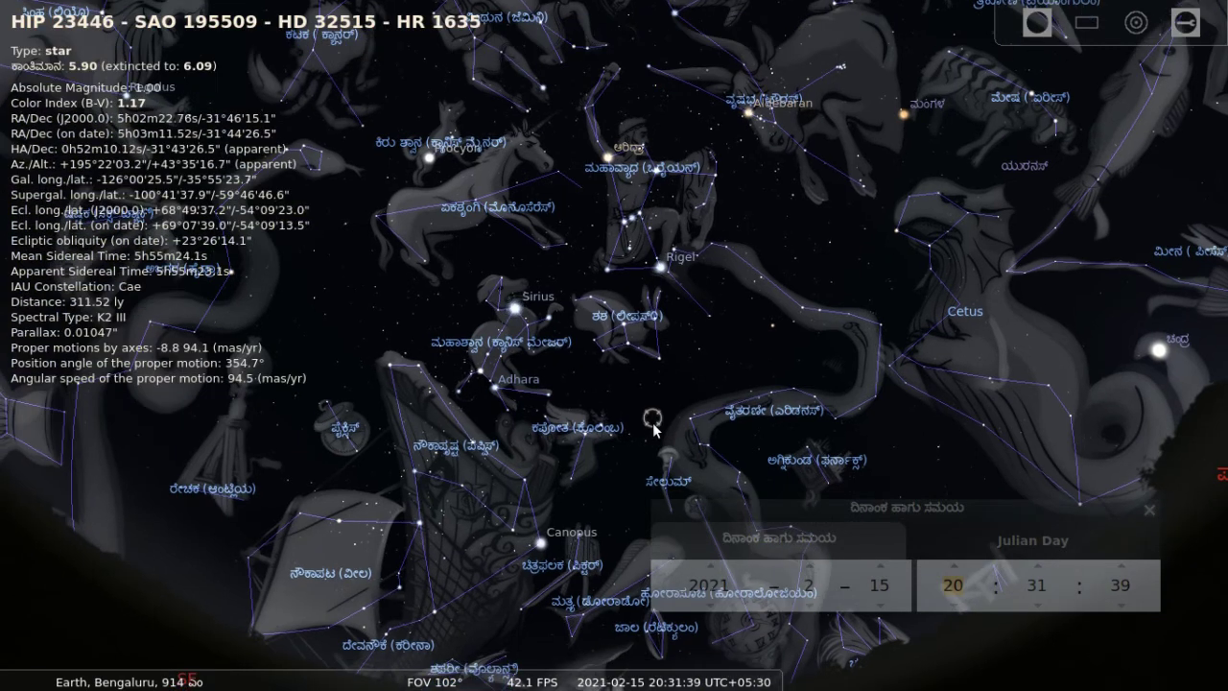
click(776, 325)
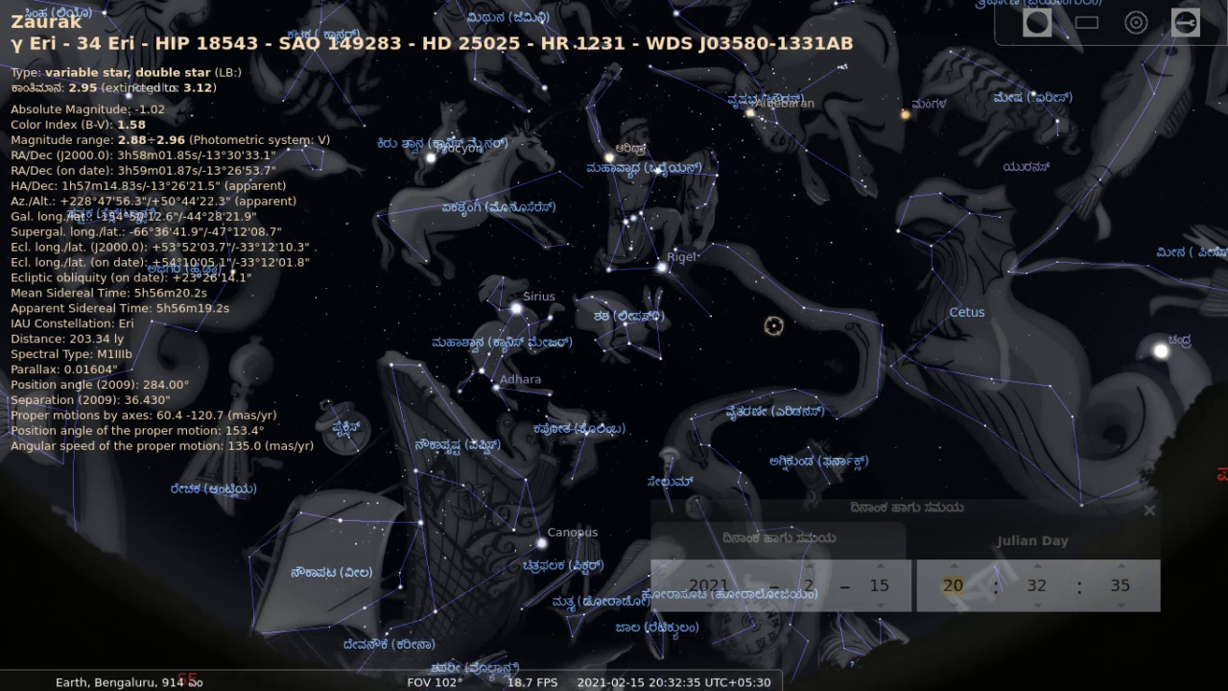
mouse_move(760, 681)
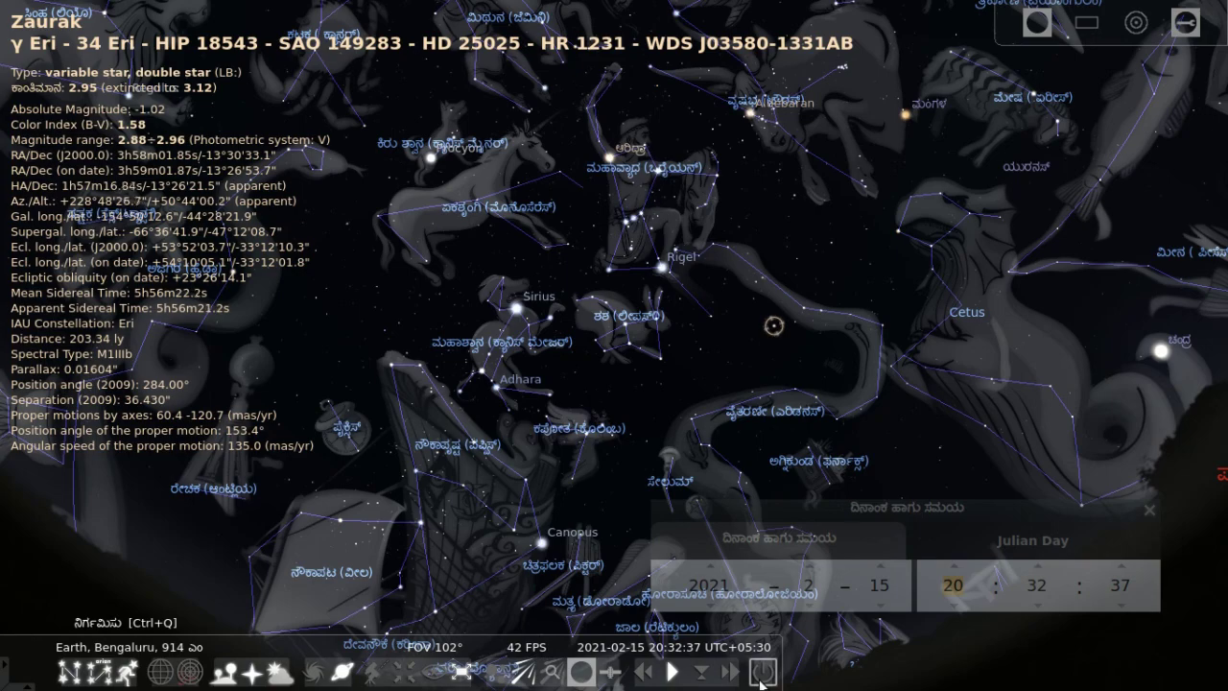